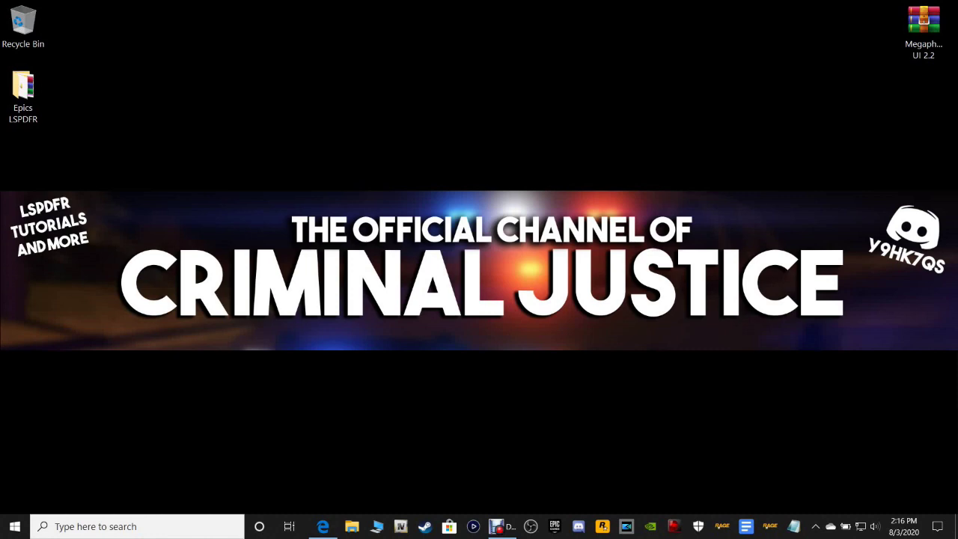
# - Switch to Microsoft Edge and examine the Megaphone UI plugin page's requirements, keybinds and file information on LCPDFR
pyautogui.click(322, 527)
pyautogui.scroll(-2, 626, 288)
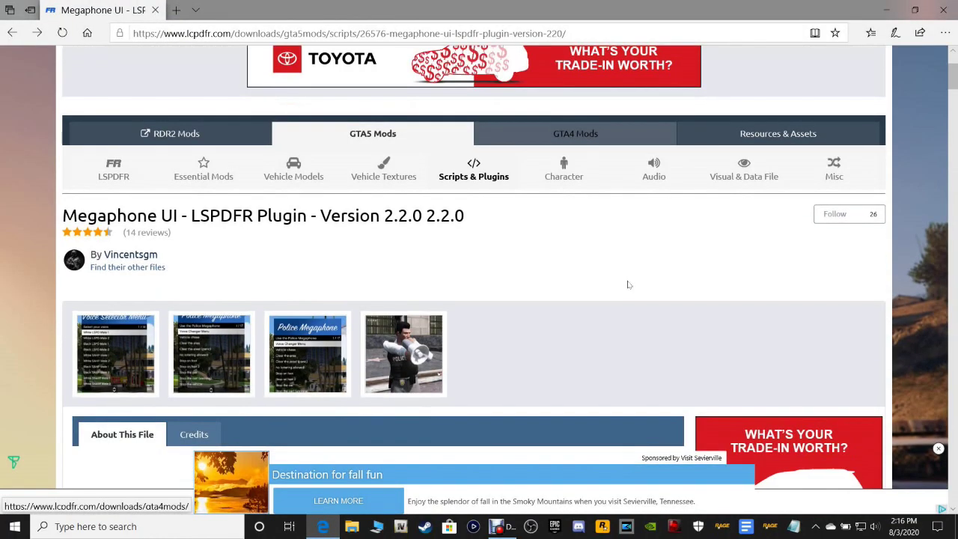
pyautogui.scroll(-7, 823, 262)
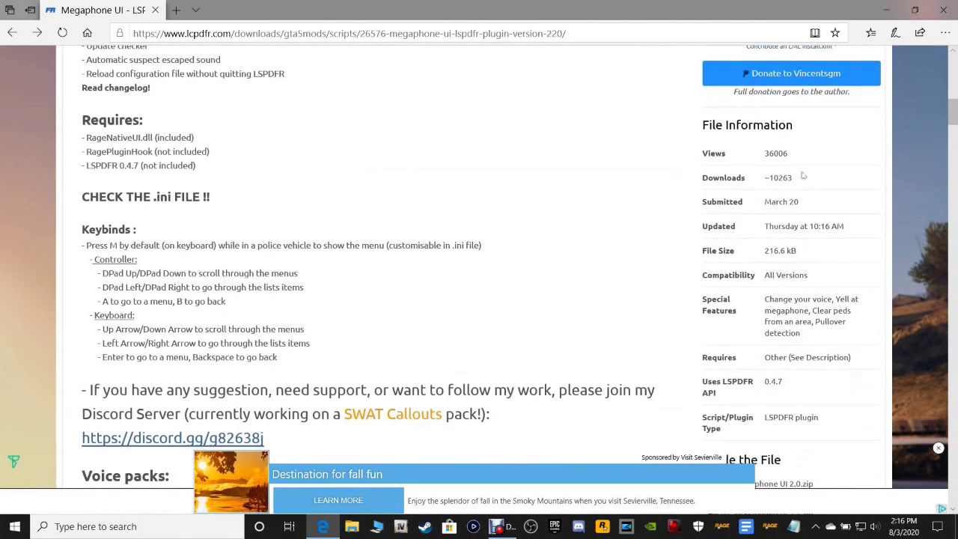
pyautogui.scroll(-2, 589, 185)
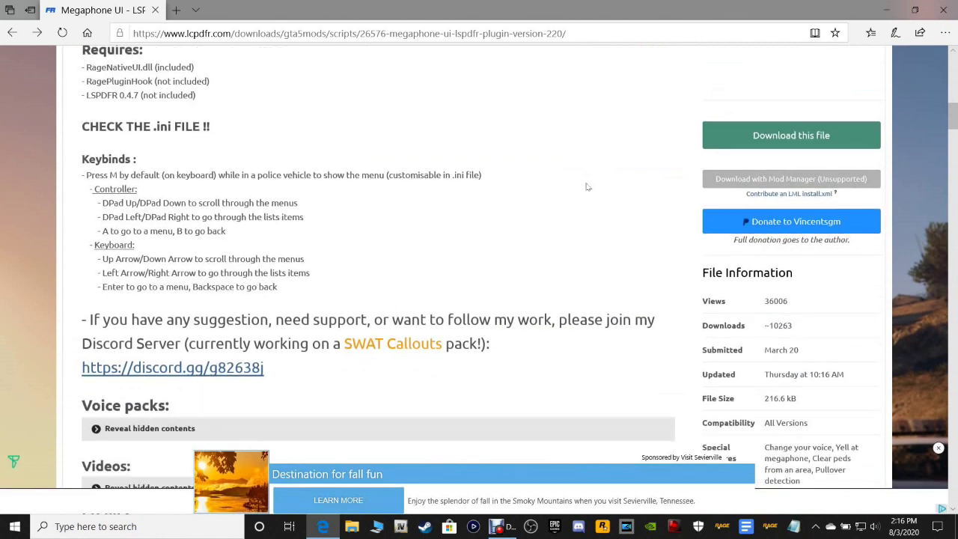
pyautogui.scroll(2, 682, 296)
pyautogui.scroll(-3, 659, 310)
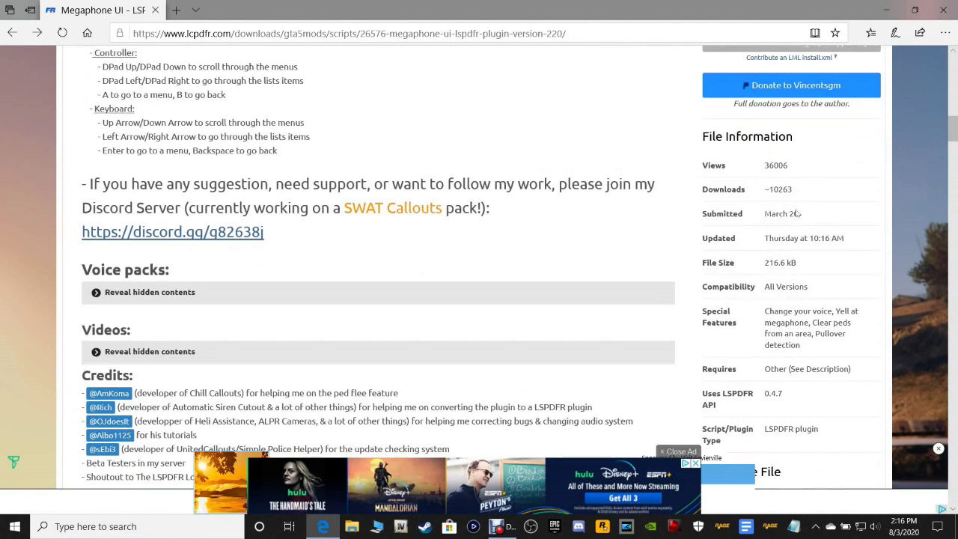
pyautogui.scroll(2, 657, 235)
pyautogui.scroll(-2, 657, 236)
pyautogui.scroll(2, 667, 262)
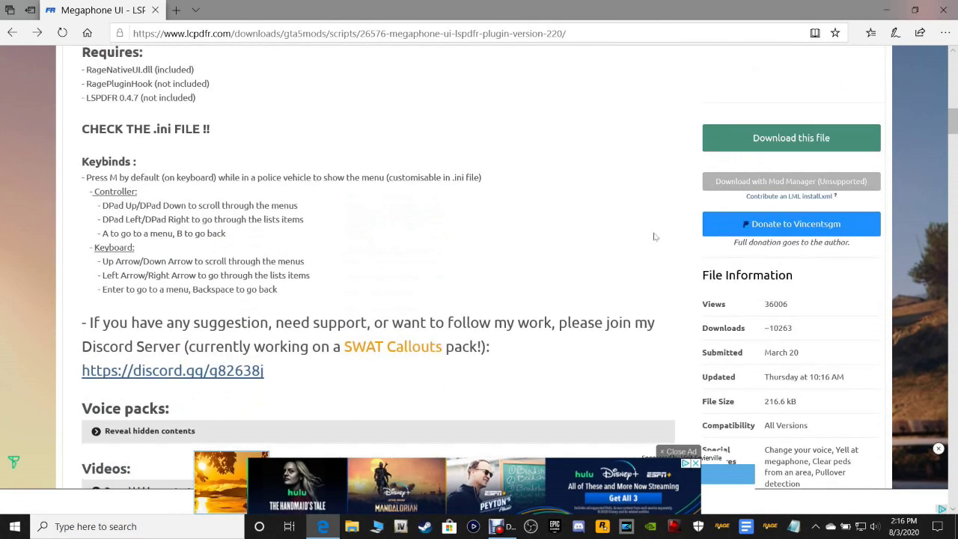
pyautogui.scroll(-1, 691, 314)
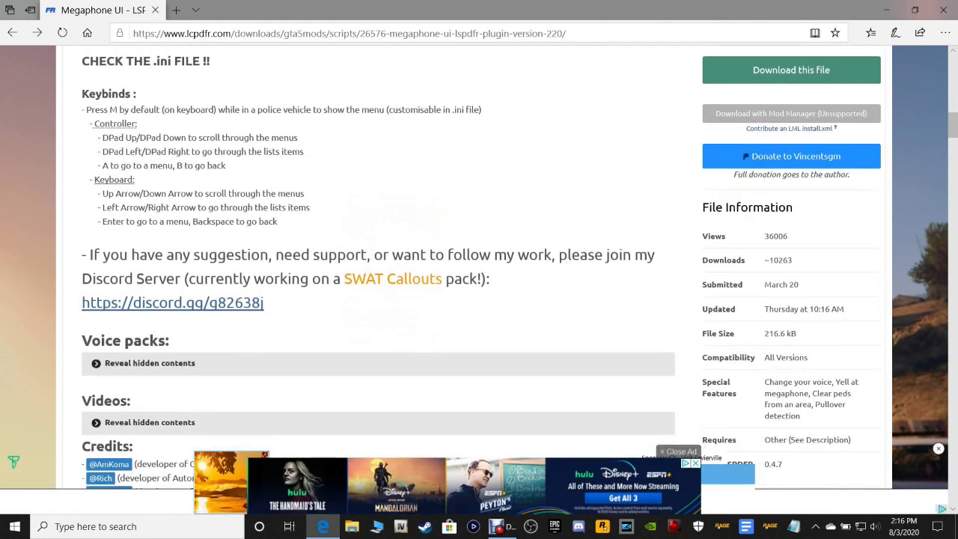
# - Agree to the LCPDFR download terms and request the download of Megaphone UI 2.2.zip
pyautogui.moveTo(781, 284)
pyautogui.scroll(4, 572, 178)
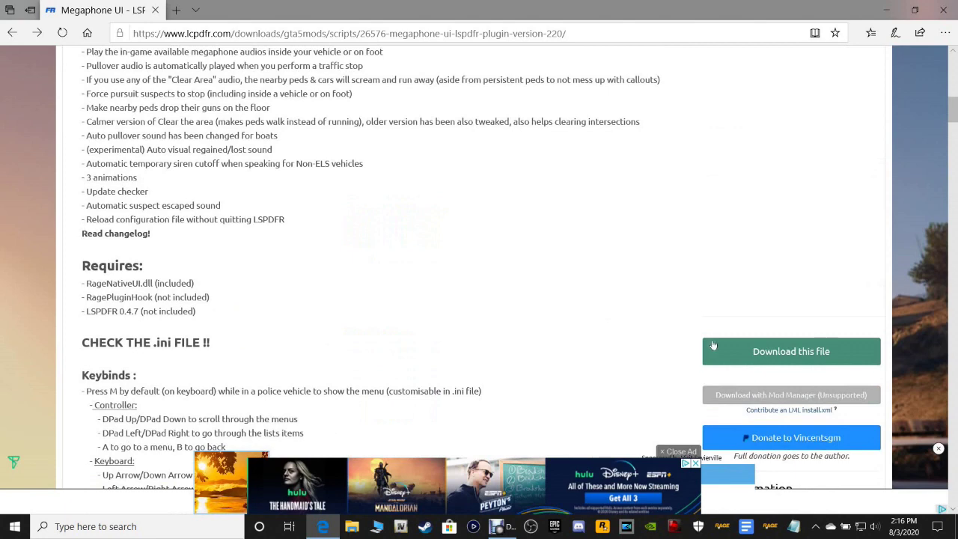
pyautogui.click(762, 347)
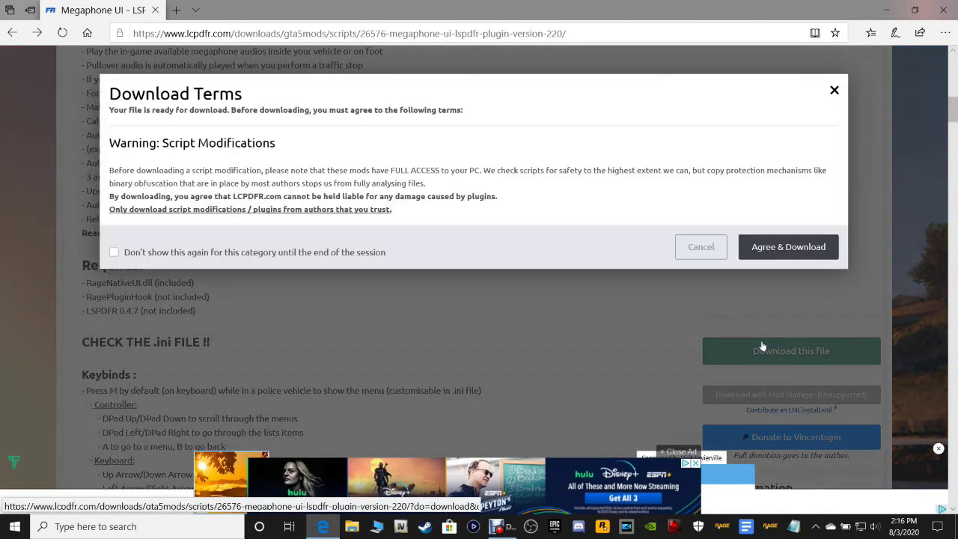
pyautogui.click(814, 253)
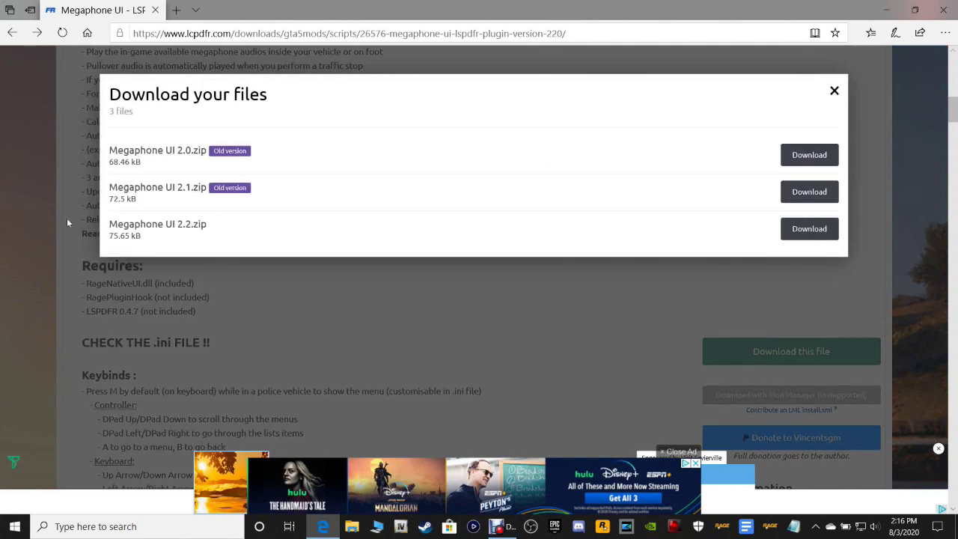
pyautogui.moveTo(209, 228); pyautogui.dragTo(202, 226)
pyautogui.click(786, 232)
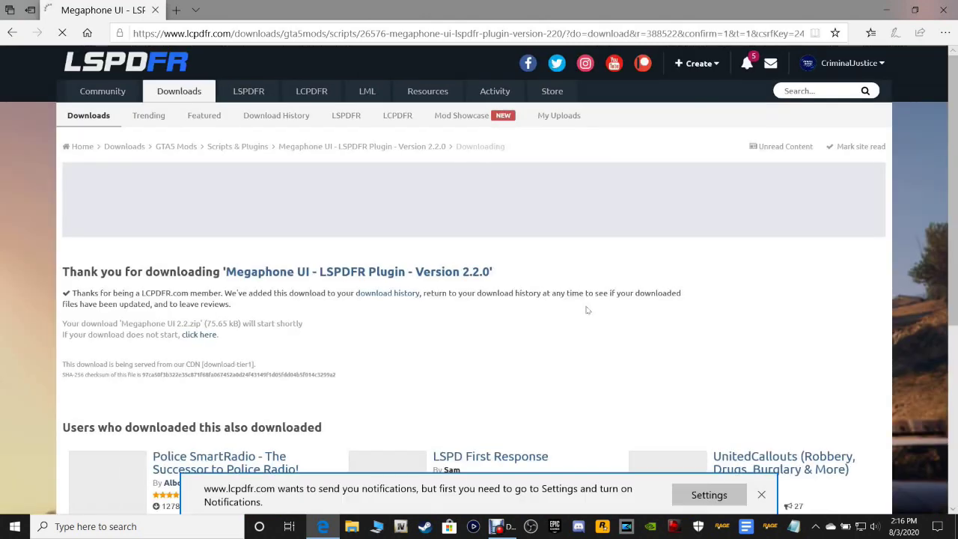
# - Cancel the save prompt for Megaphone UI 2.2.zip, dismissing the site notification request, and close the browser
pyautogui.click(761, 496)
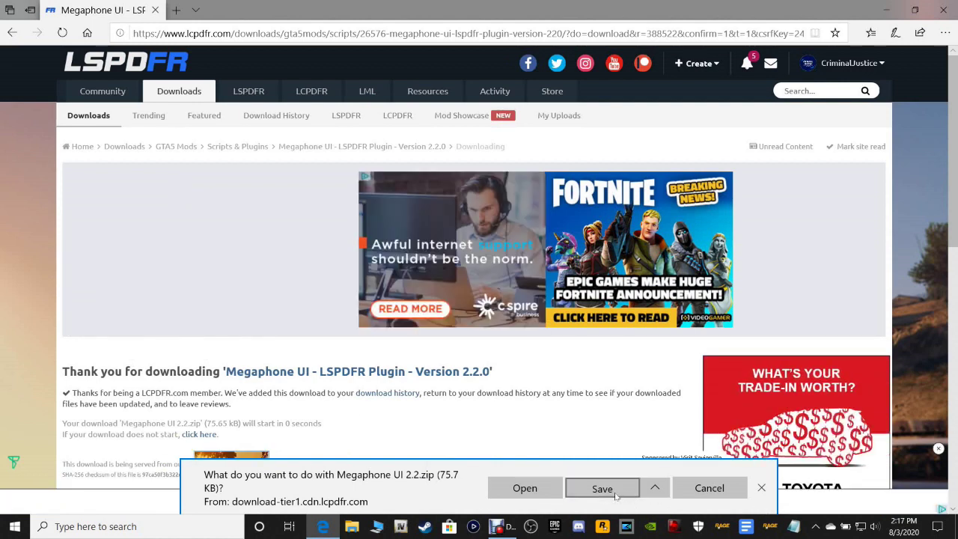
pyautogui.click(710, 489)
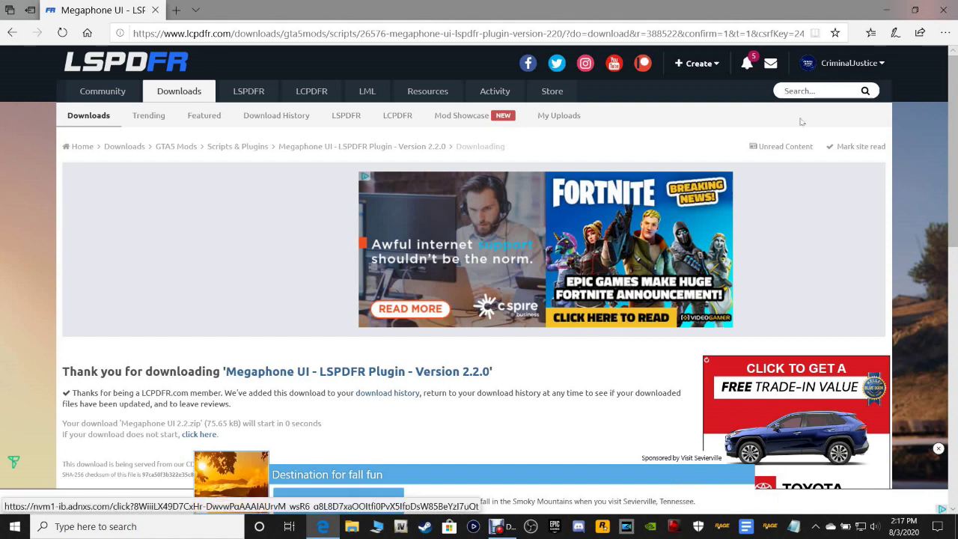
pyautogui.click(944, 10)
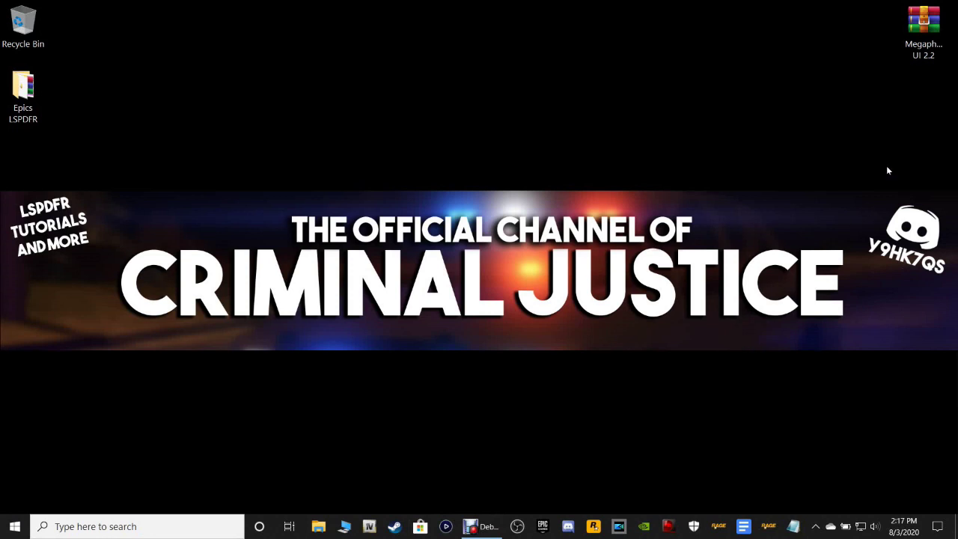
# - Open the pinned Steam Grand Theft Auto V game folder in File Explorer
pyautogui.click(922, 54)
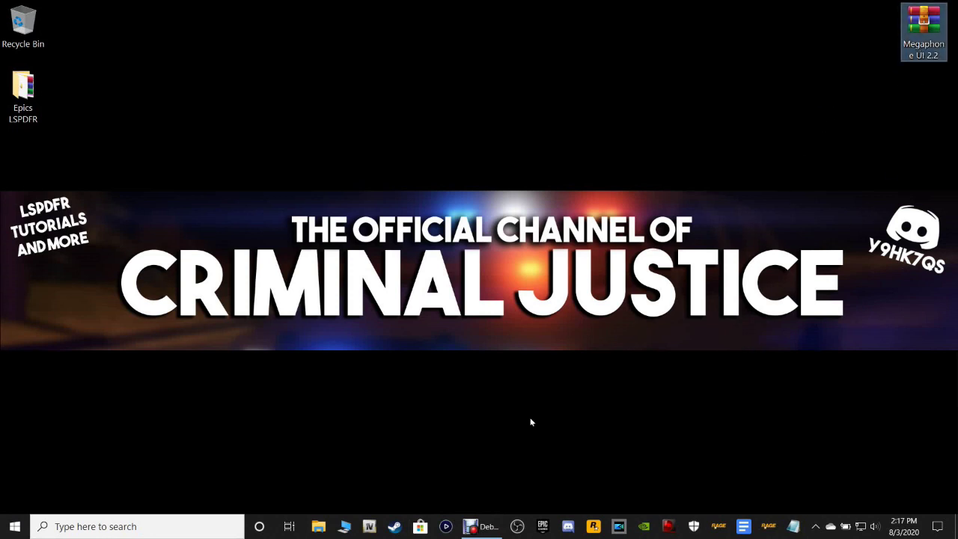
pyautogui.click(318, 527)
pyautogui.rightClick(318, 527)
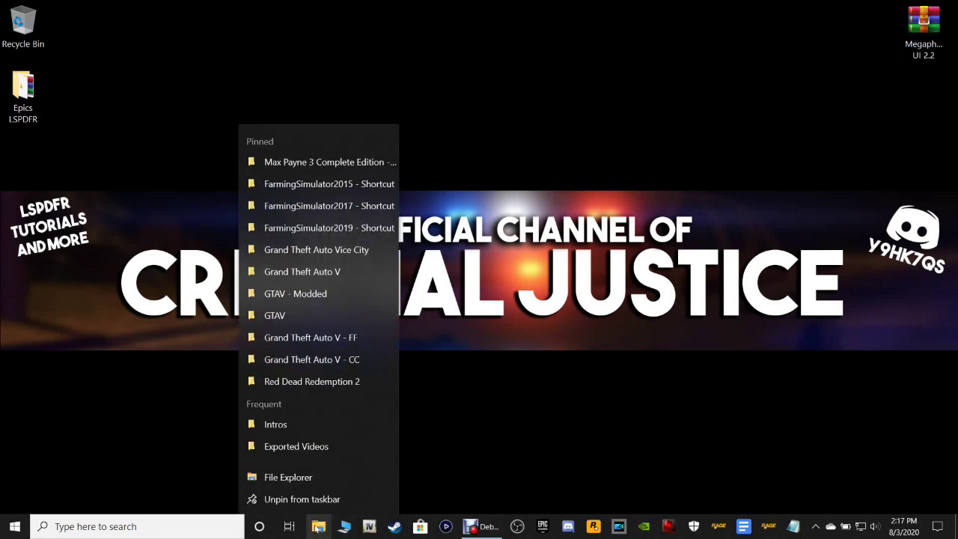
pyautogui.click(325, 274)
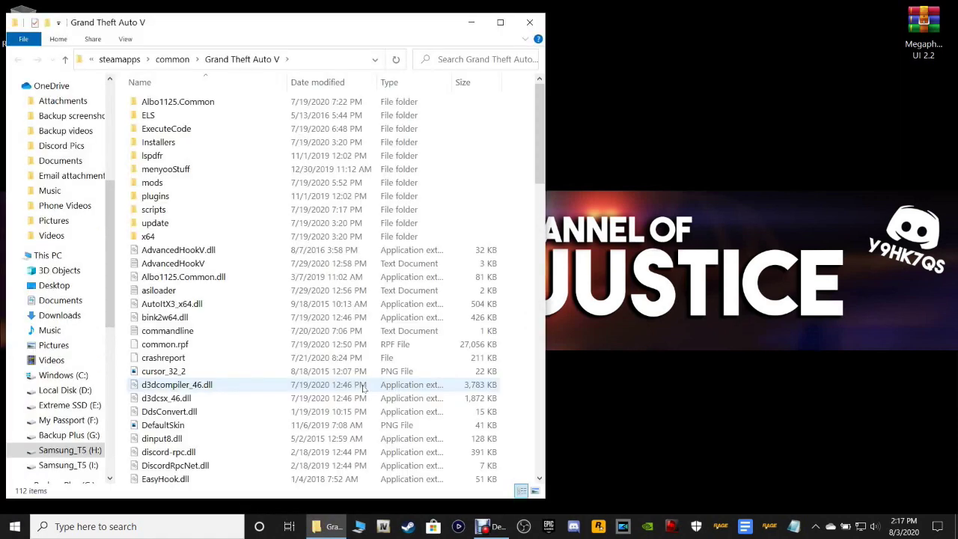
# - Show the pinned Rockstar Games GTAV folder with the Steam folder minimized, and minimize it too
pyautogui.click(471, 22)
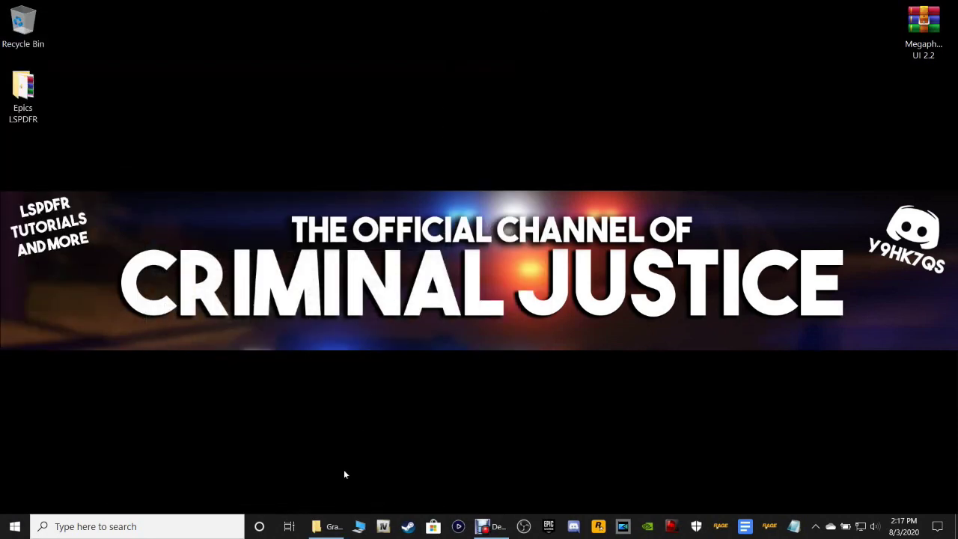
pyautogui.rightClick(325, 534)
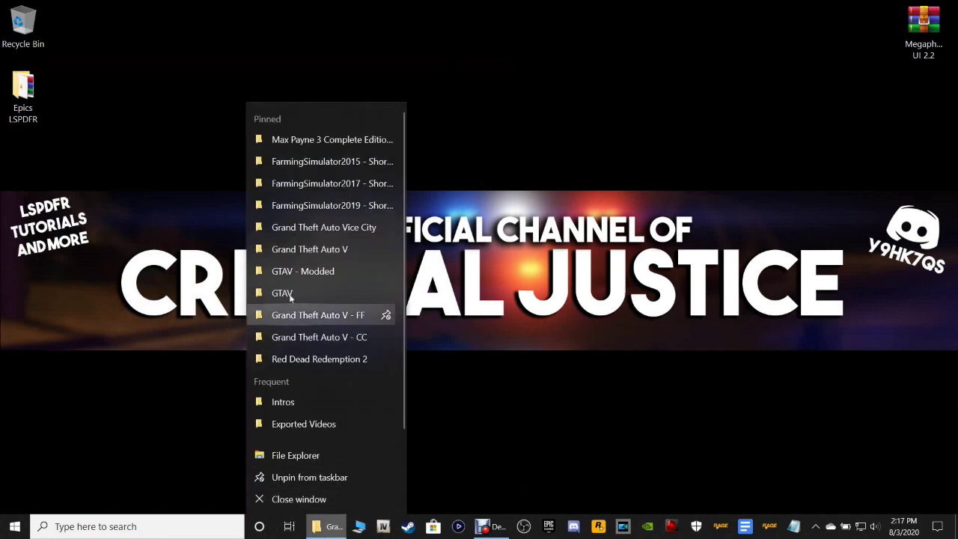
pyautogui.click(283, 294)
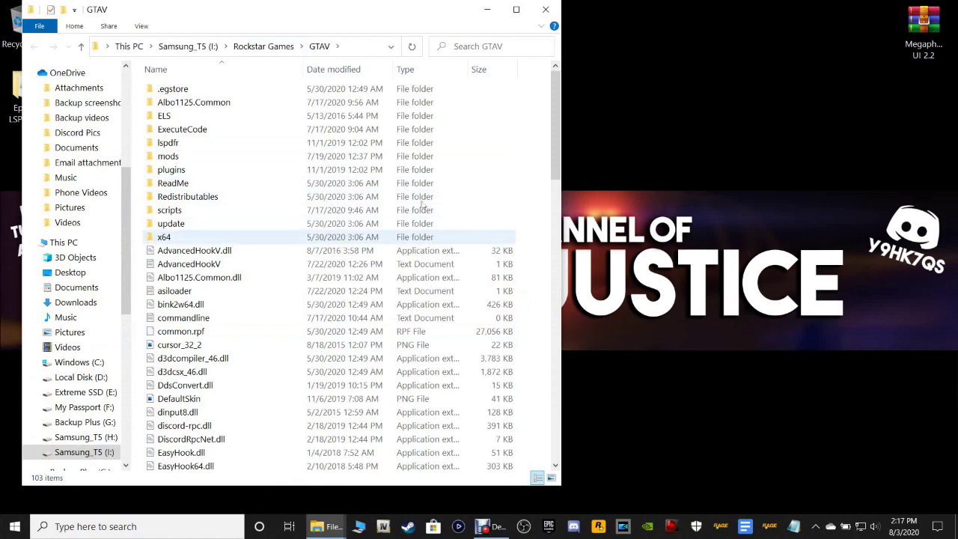
pyautogui.click(488, 9)
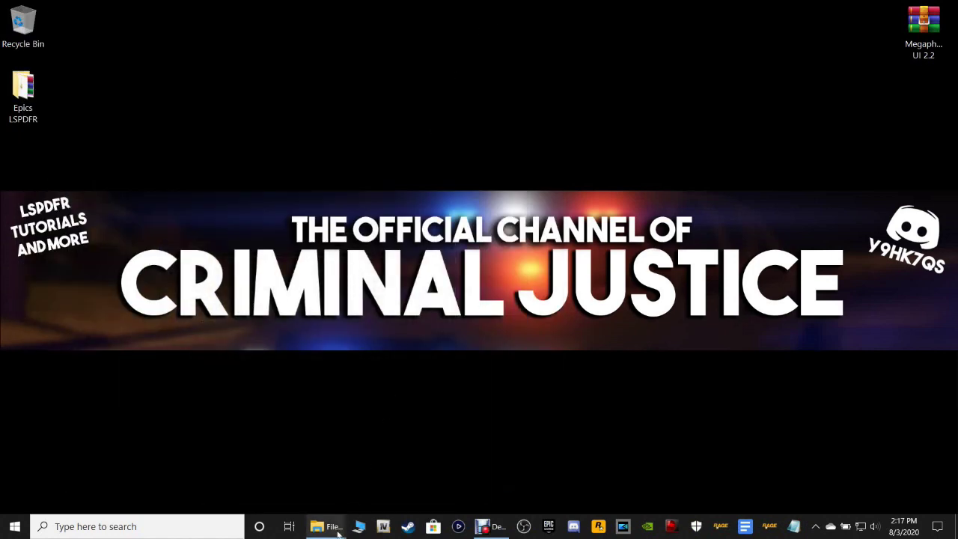
# - Restore the Steam Grand Theft Auto V folder window and reposition it on the desktop, leaving free space beside it
pyautogui.click(357, 507)
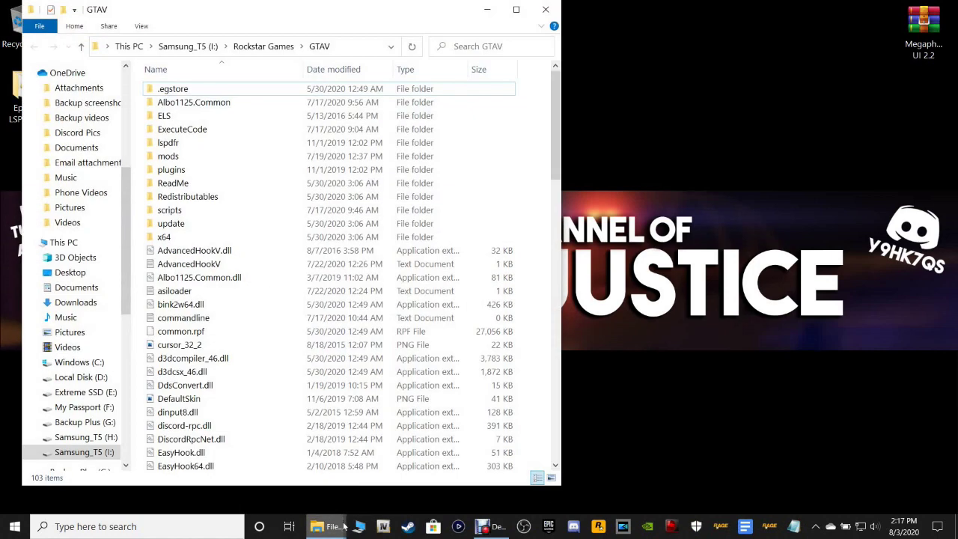
pyautogui.moveTo(343, 527)
pyautogui.click(304, 491)
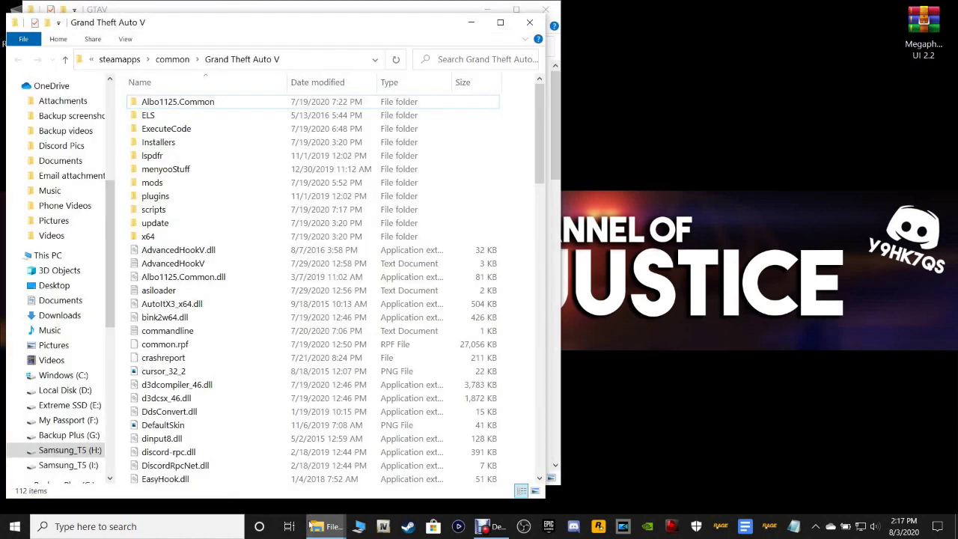
pyautogui.moveTo(320, 25); pyautogui.dragTo(336, 17)
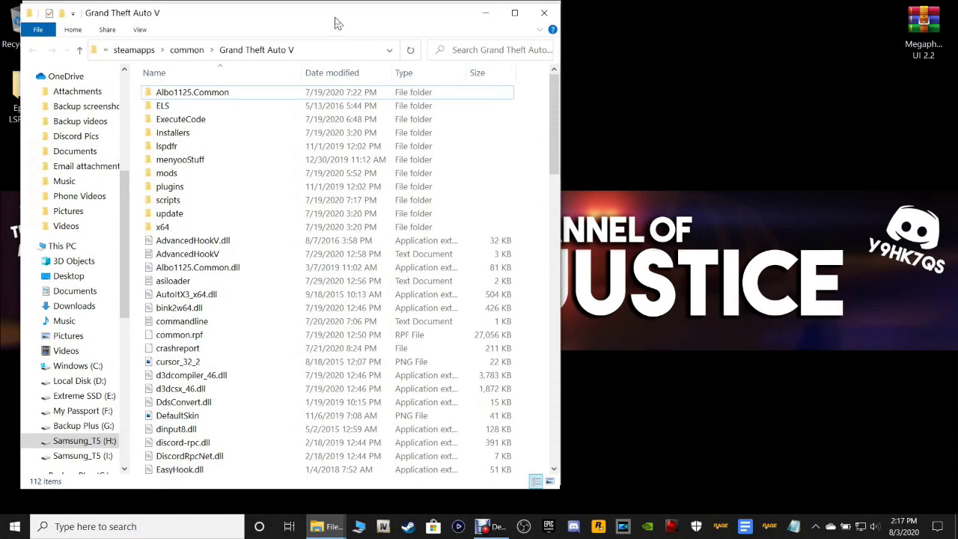
# - Examine the contents of the plugins\LSPDFR subfolder and return to the main Grand Theft Auto V folder with nothing selected
pyautogui.doubleClick(166, 187)
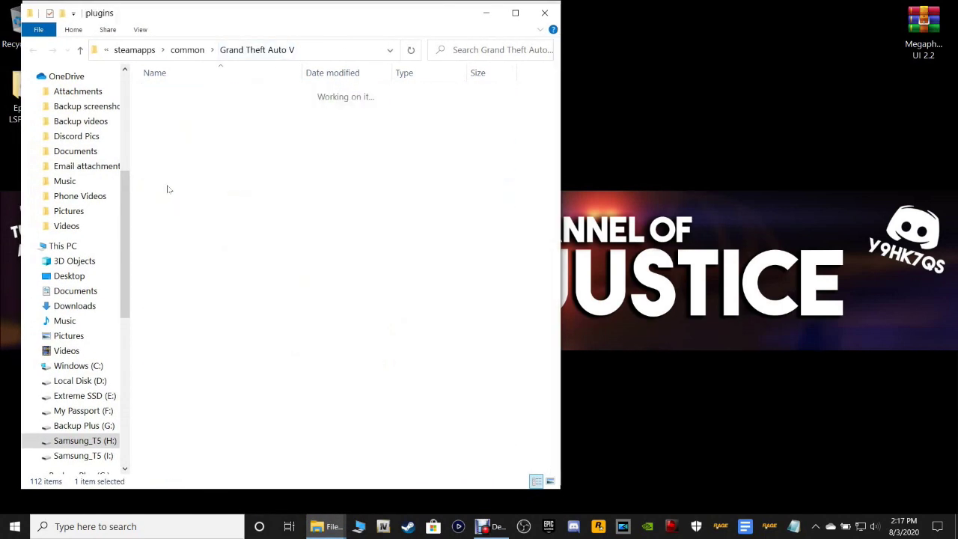
pyautogui.doubleClick(171, 106)
pyautogui.scroll(-1, 235, 224)
pyautogui.scroll(1, 237, 238)
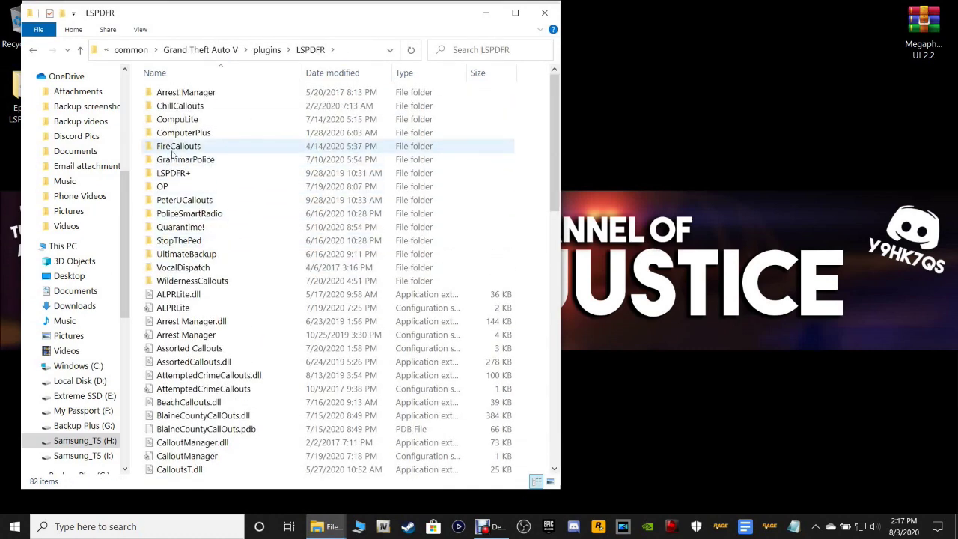
pyautogui.click(34, 54)
pyautogui.click(34, 54)
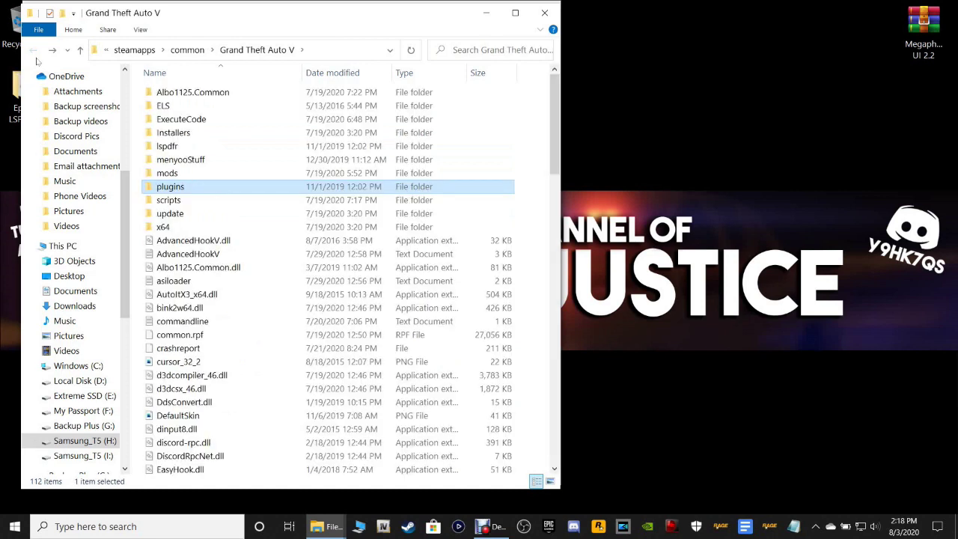
pyautogui.click(533, 164)
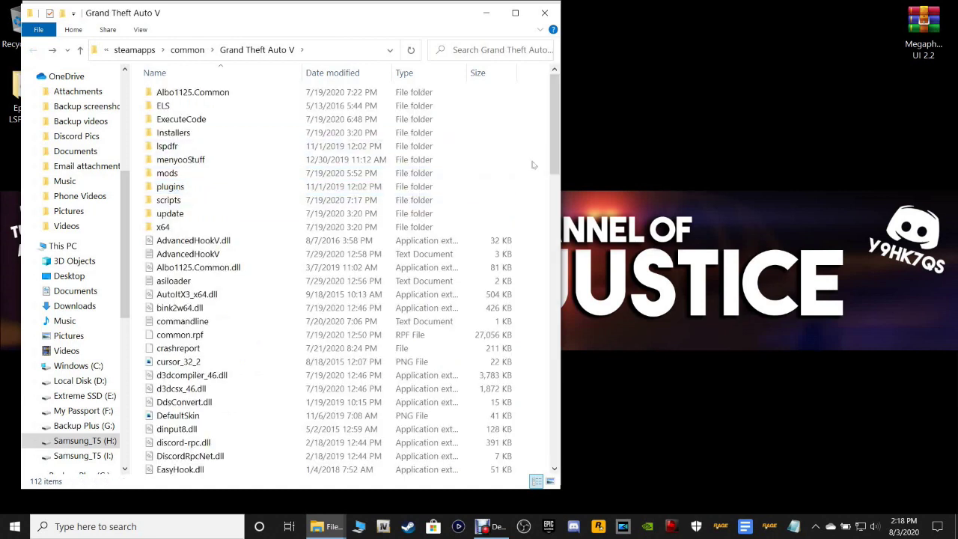
# - Open Megaphone UI 2.2.zip from the desktop and copy the plugins folder inside it into the Grand Theft Auto V folder
pyautogui.click(946, 26)
pyautogui.doubleClick(946, 26)
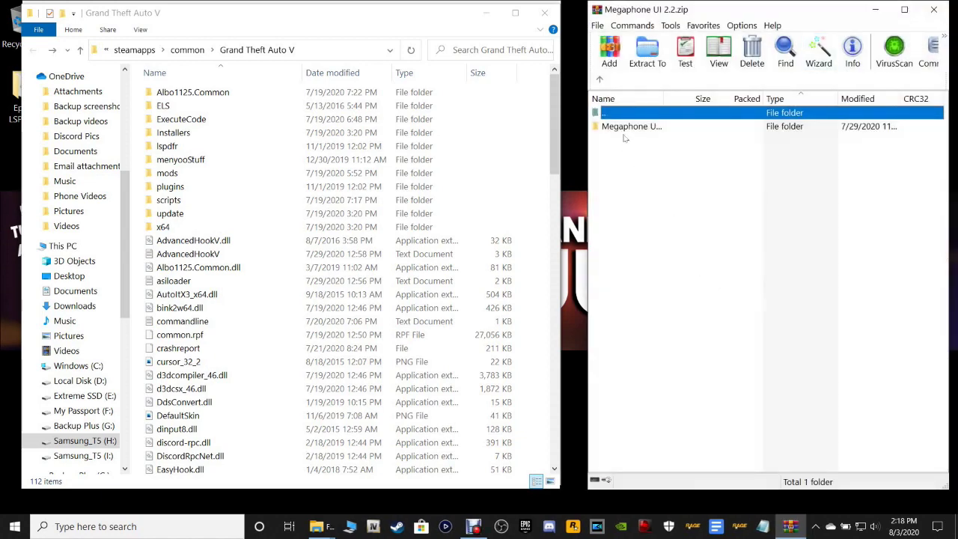
pyautogui.doubleClick(635, 128)
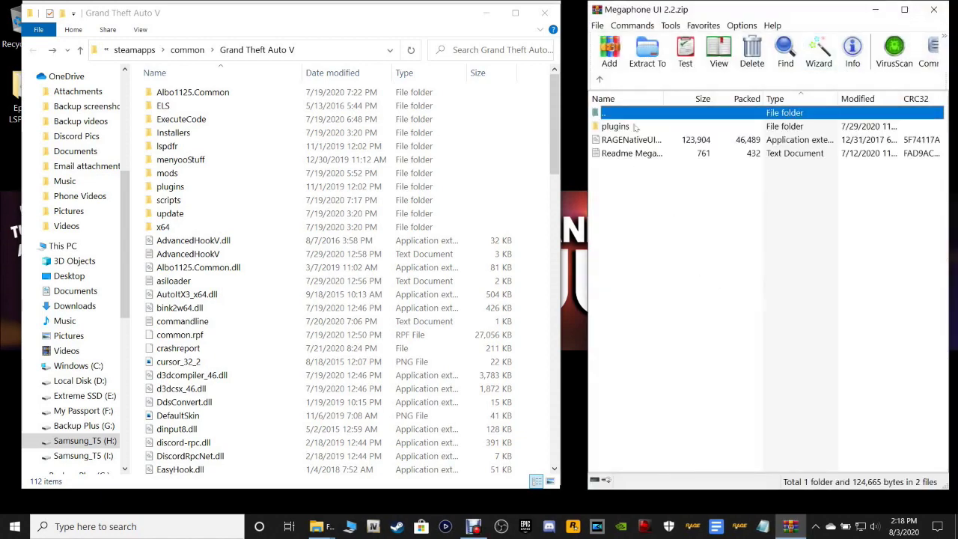
pyautogui.click(605, 127)
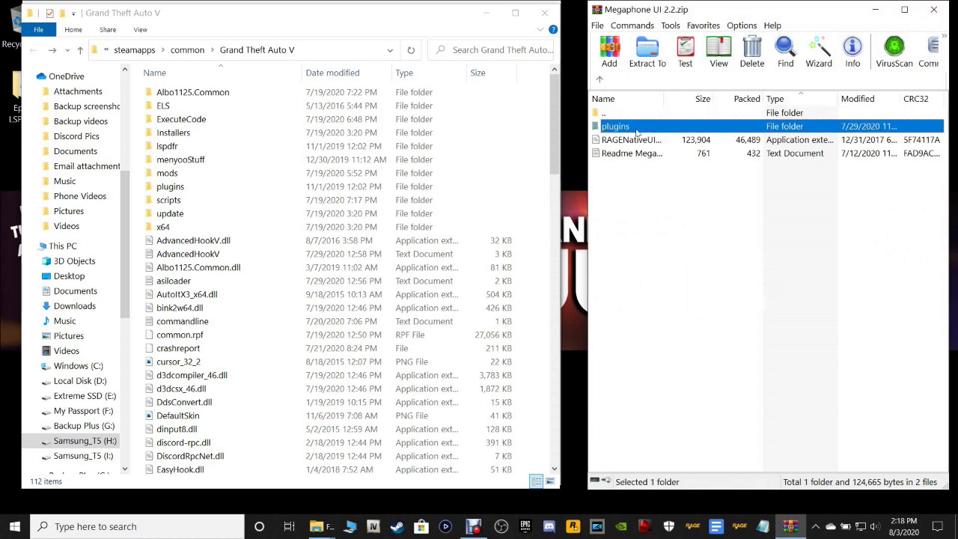
pyautogui.moveTo(598, 122); pyautogui.dragTo(531, 409)
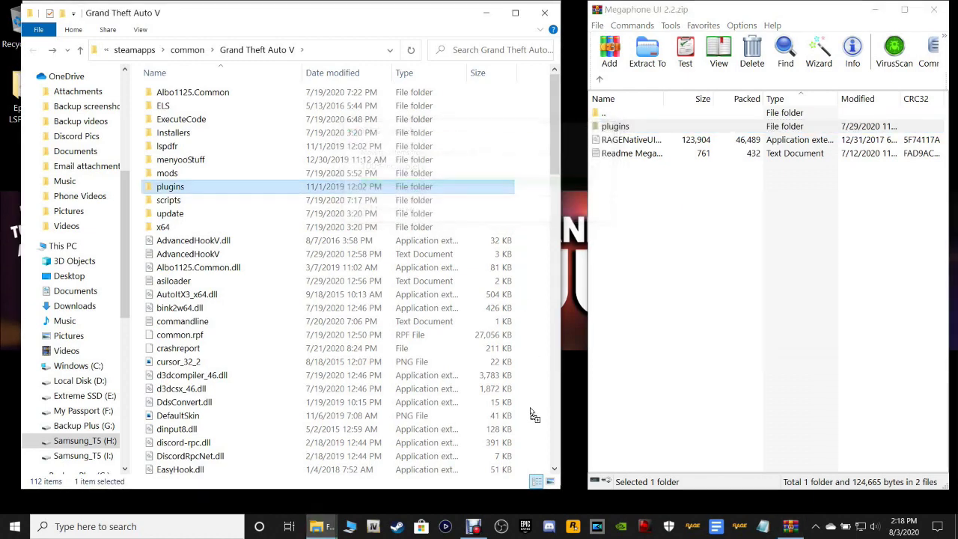
# - Locate and select the MegaphoneUI configuration file in the game's plugins\LSPDFR folder
pyautogui.doubleClick(184, 189)
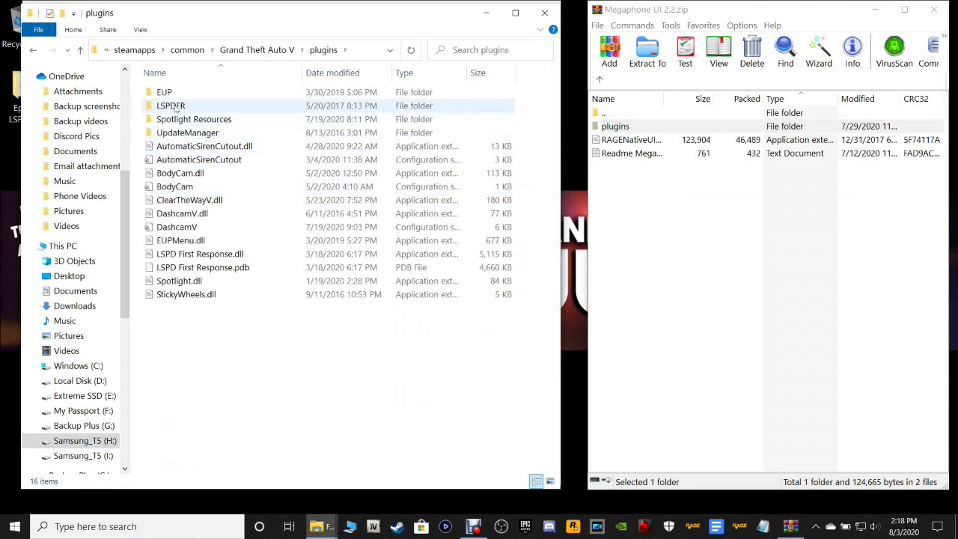
pyautogui.doubleClick(176, 107)
pyautogui.scroll(-9, 161, 150)
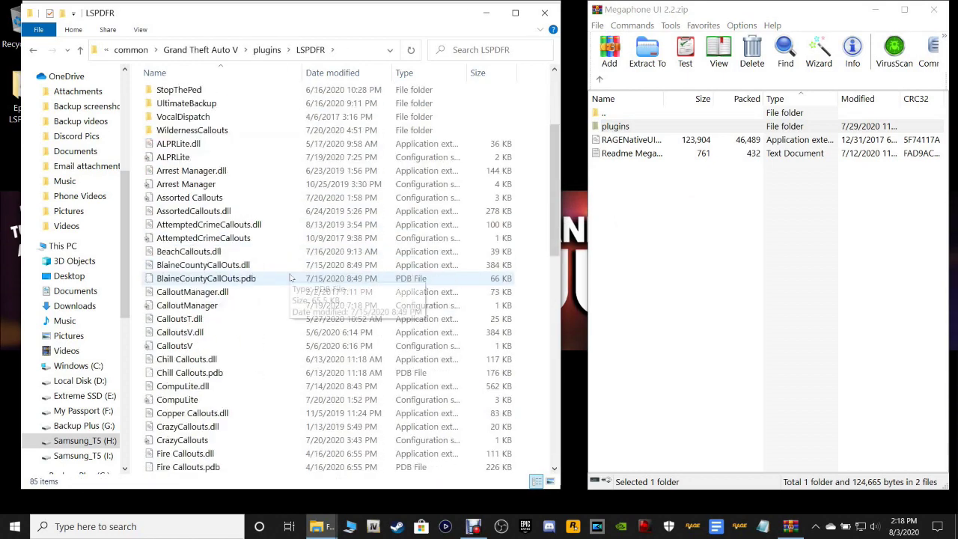
pyautogui.scroll(-1, 279, 298)
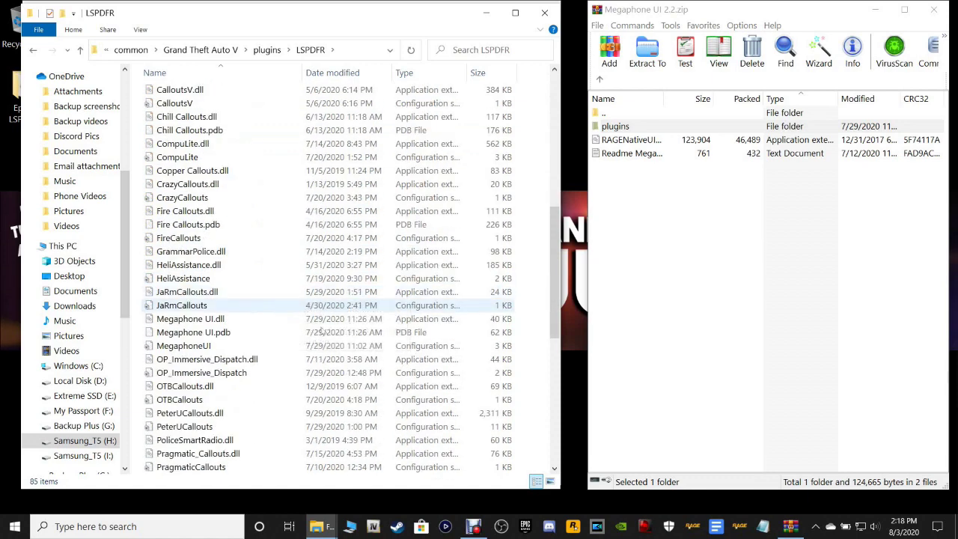
pyautogui.click(201, 348)
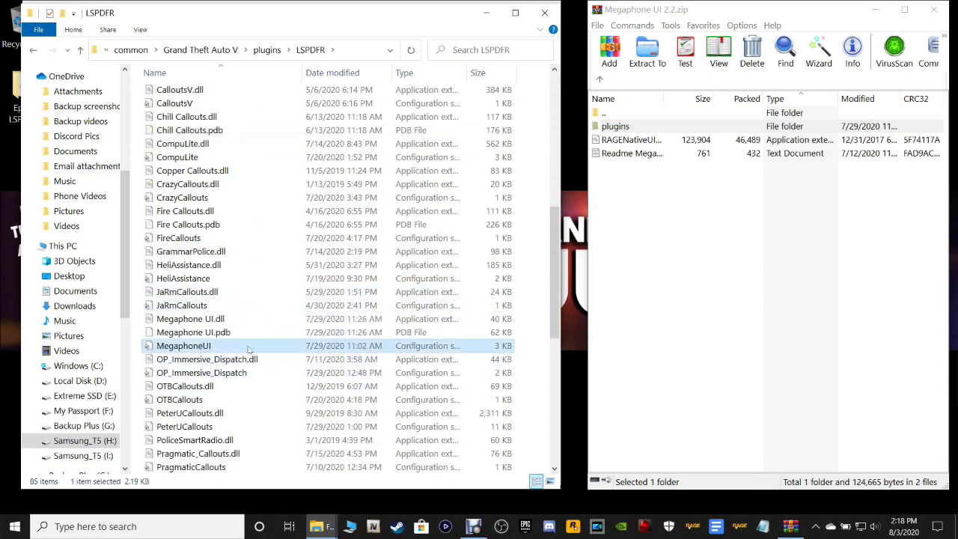
# - Open the MegaphoneUI configuration file and set OpenMenuKeyboard to K
pyautogui.doubleClick(249, 349)
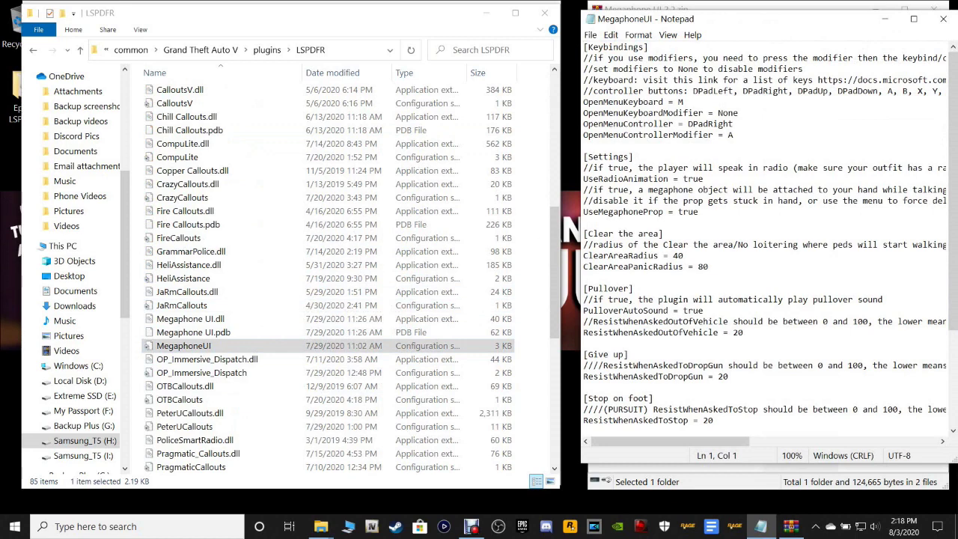
pyautogui.hotkey('shift', 'Left')
pyautogui.write('K')
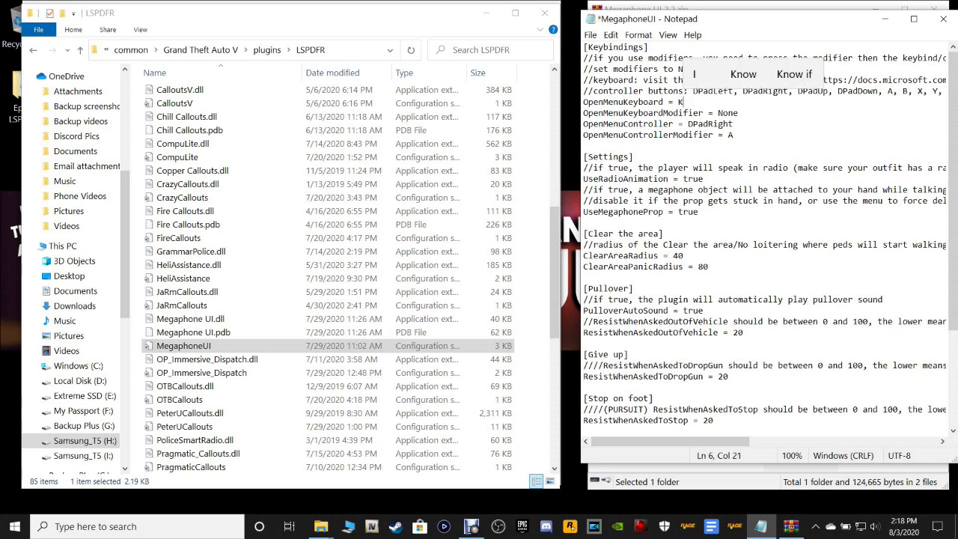
# - Set OpenMenuController and OpenMenuControllerModifier to None in the MegaphoneUI keybindings
pyautogui.click(740, 113)
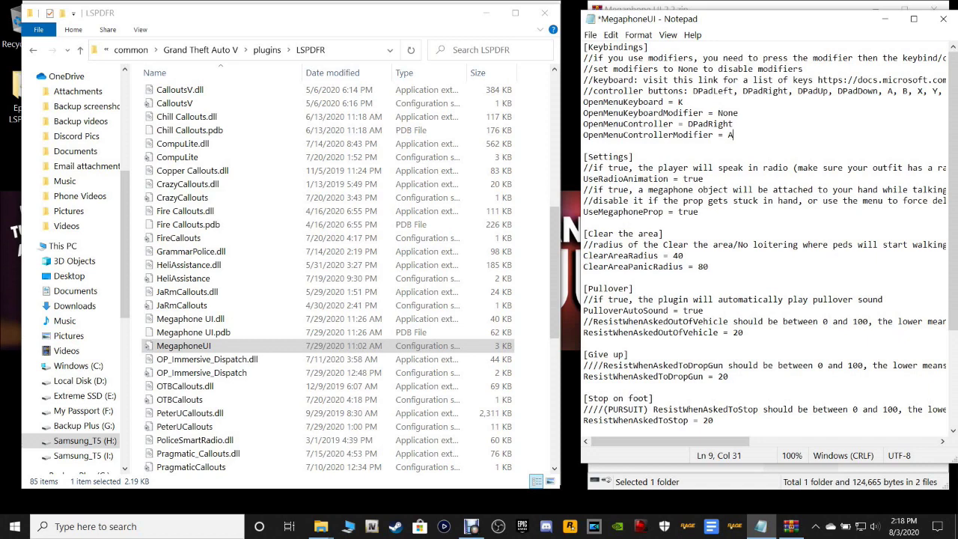
pyautogui.moveTo(739, 113); pyautogui.dragTo(718, 113)
pyautogui.press('Down')
pyautogui.press('End')
pyautogui.hotkey('shift', 'Left')
pyautogui.hotkey('shift', 'Left')
pyautogui.hotkey('shift', 'Left')
pyautogui.hotkey('shift', 'Left')
pyautogui.hotkey('shift', 'Left')
pyautogui.hotkey('shift', 'Left')
pyautogui.hotkey('shift', 'Left')
pyautogui.hotkey('shift', 'Left')
pyautogui.hotkey('shift', 'Left')
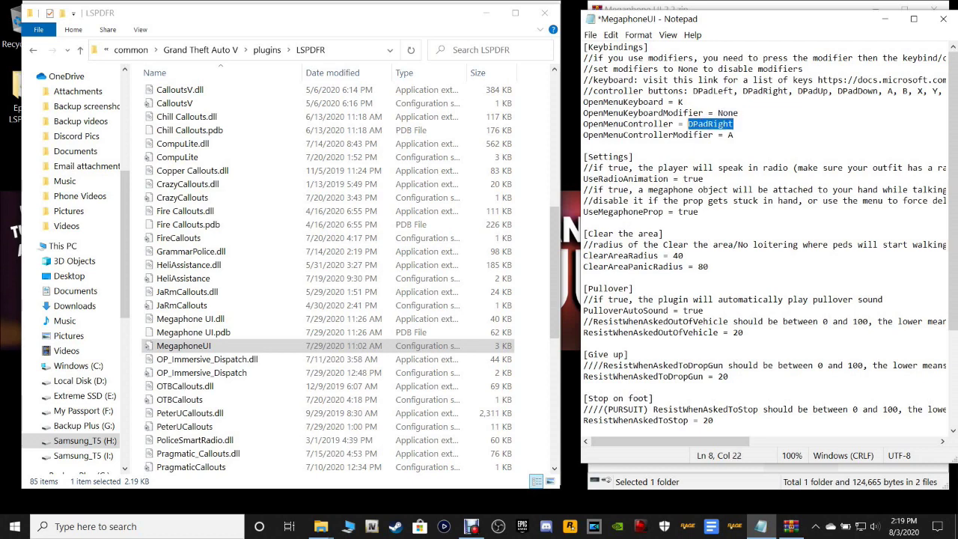
pyautogui.write('None')
pyautogui.press('Down')
pyautogui.press('End')
pyautogui.hotkey('shift', 'Left')
pyautogui.write('None')
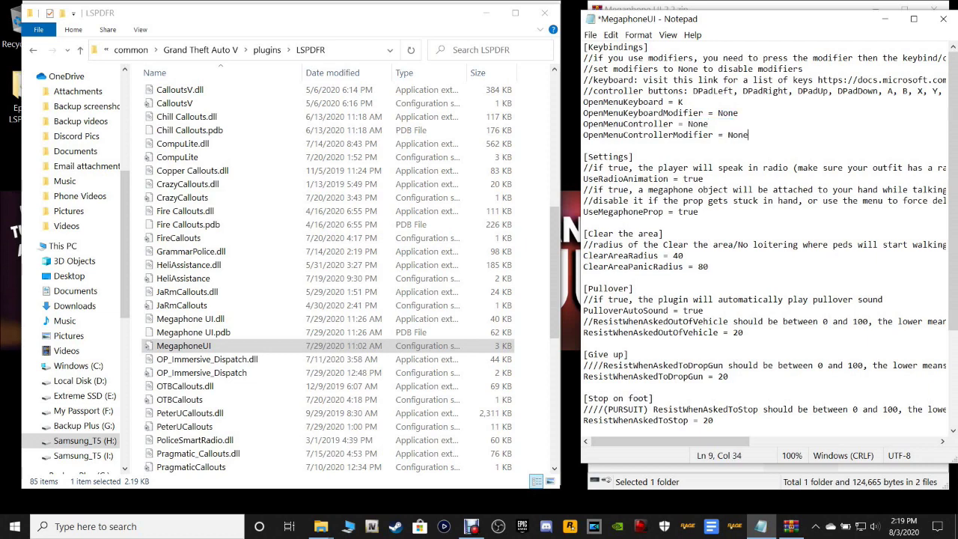
# - Save the edited MegaphoneUI configuration file and close it
pyautogui.click(591, 35)
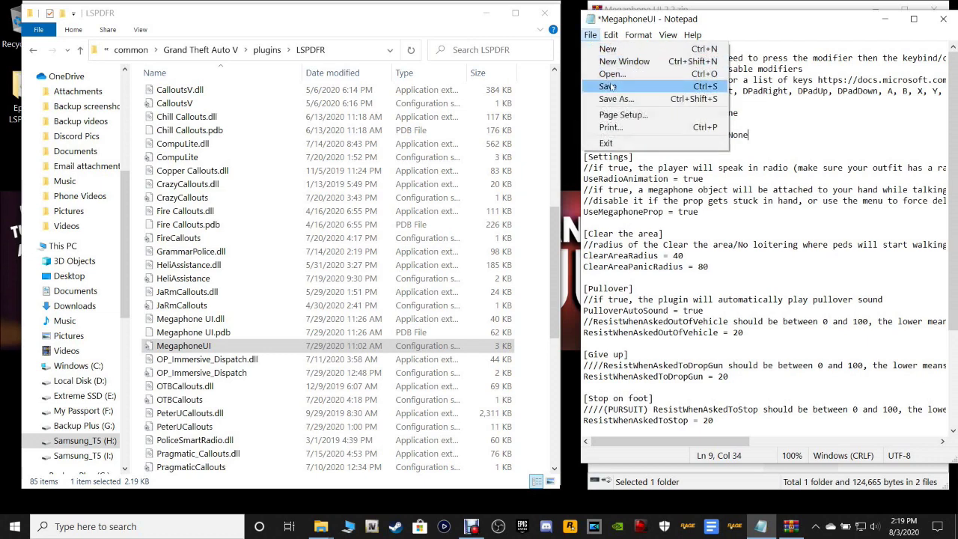
pyautogui.click(607, 87)
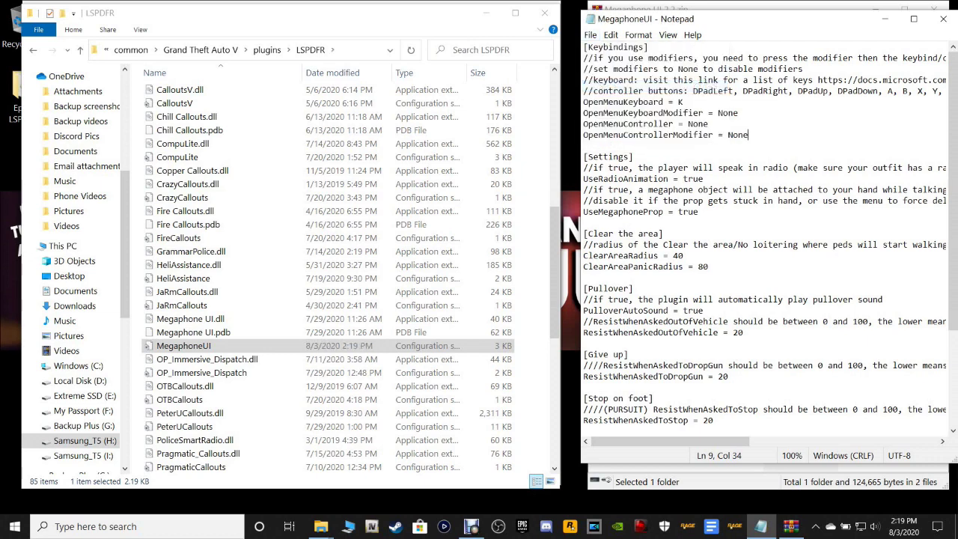
pyautogui.click(943, 18)
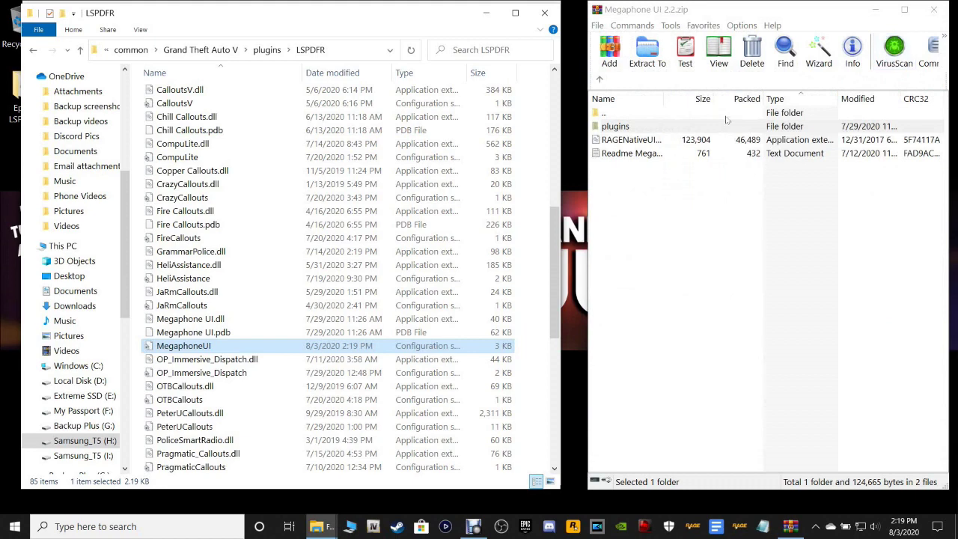
# - Return from the LSPDFR subfolder to the main Steam Grand Theft Auto V folder and close its window
pyautogui.click(528, 208)
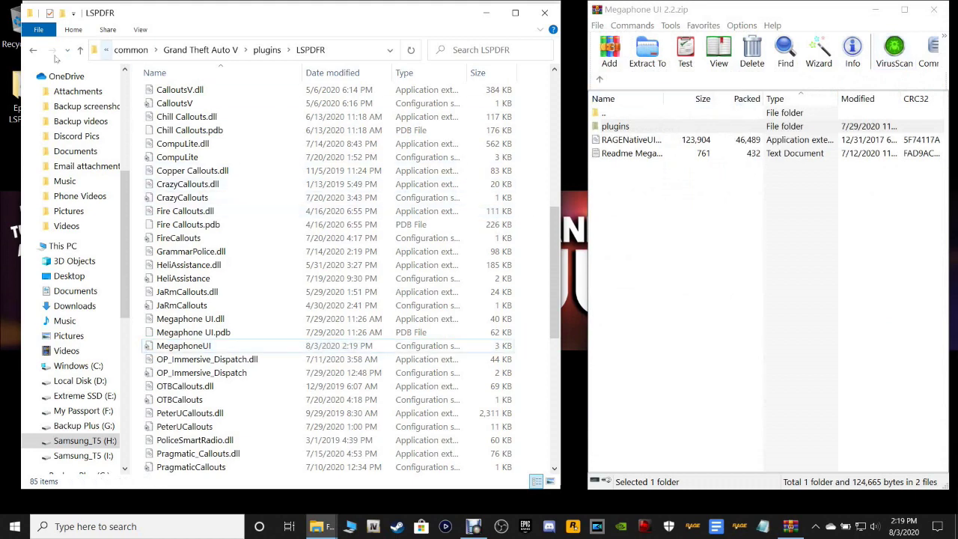
pyautogui.click(35, 52)
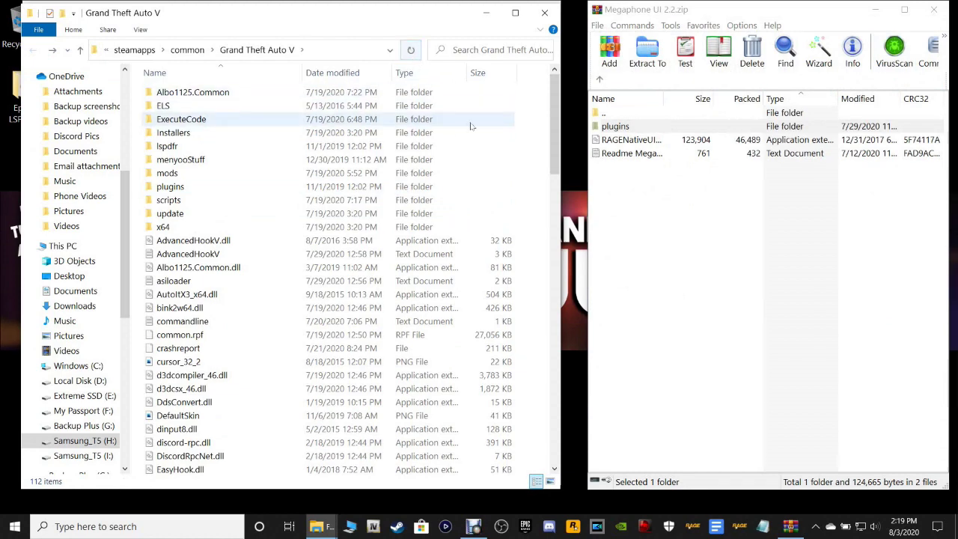
pyautogui.click(544, 13)
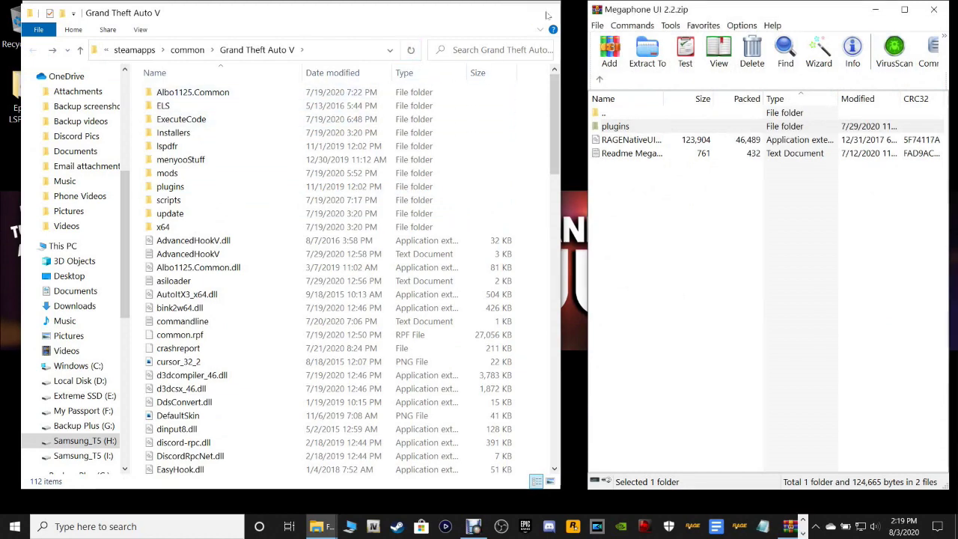
# - Copy the plugins folder from the Megaphone UI 2.2 archive into the Rockstar Games\GTAV folder
pyautogui.click(674, 205)
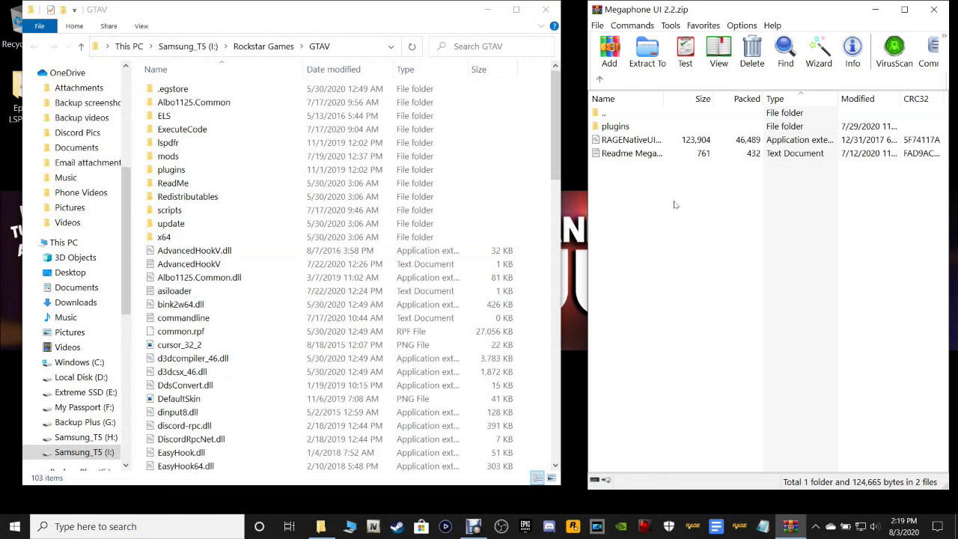
pyautogui.click(609, 126)
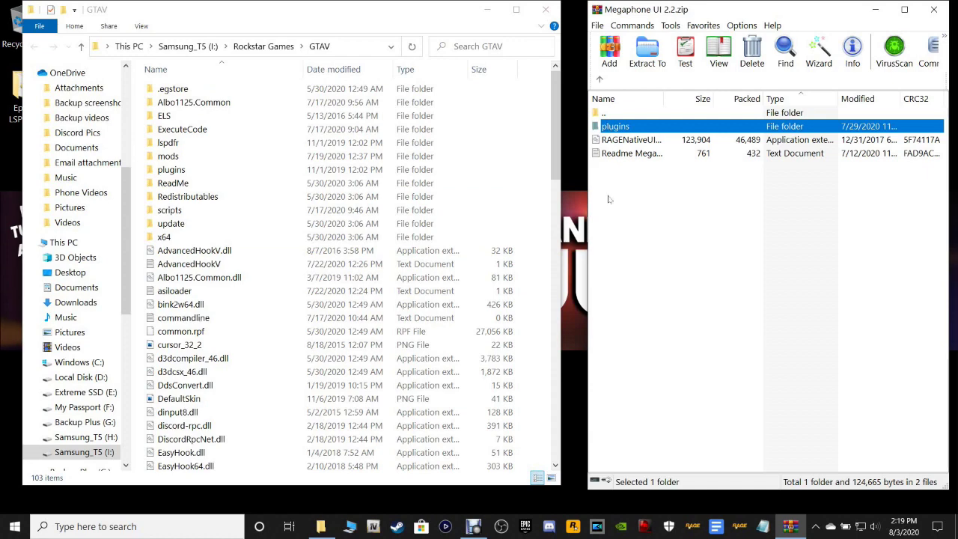
pyautogui.moveTo(609, 127); pyautogui.dragTo(528, 408)
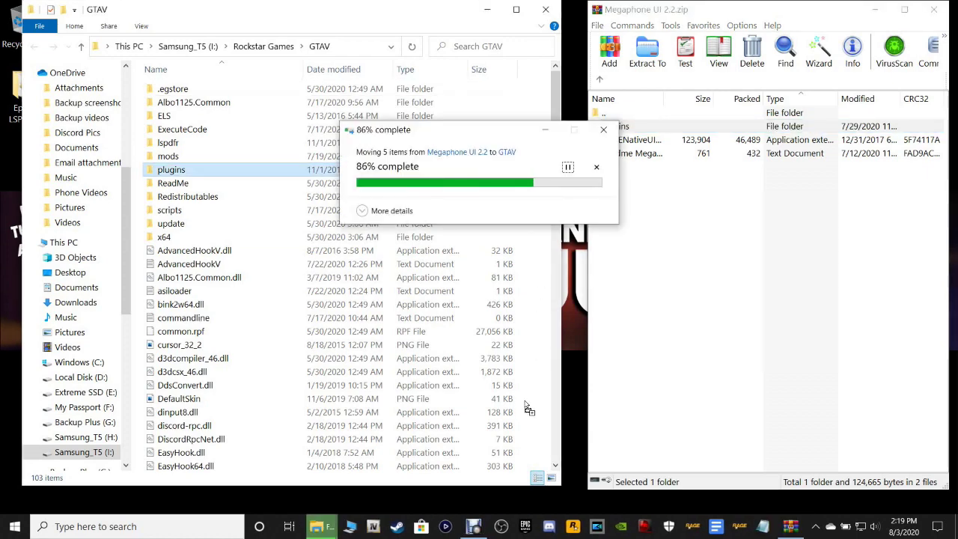
# - Open the MegaphoneUI configuration file in GTAV\plugins\LSPDFR and set OpenMenuKeyboard to K
pyautogui.doubleClick(180, 172)
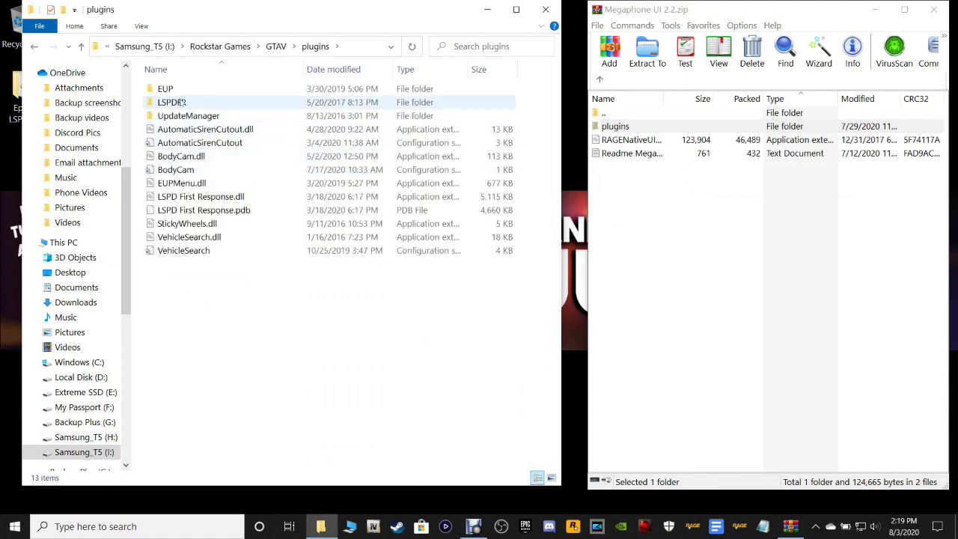
pyautogui.doubleClick(180, 101)
pyautogui.scroll(-2, 255, 224)
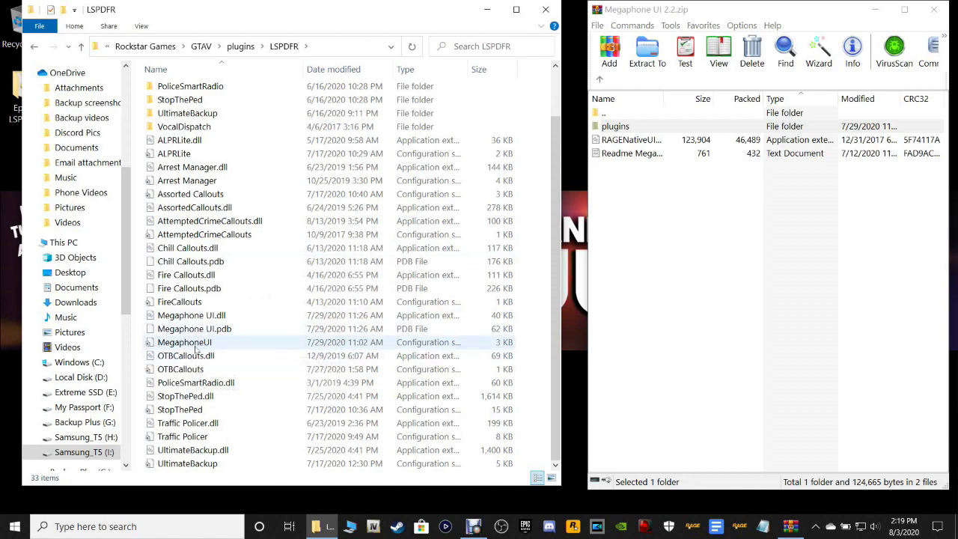
pyautogui.doubleClick(195, 344)
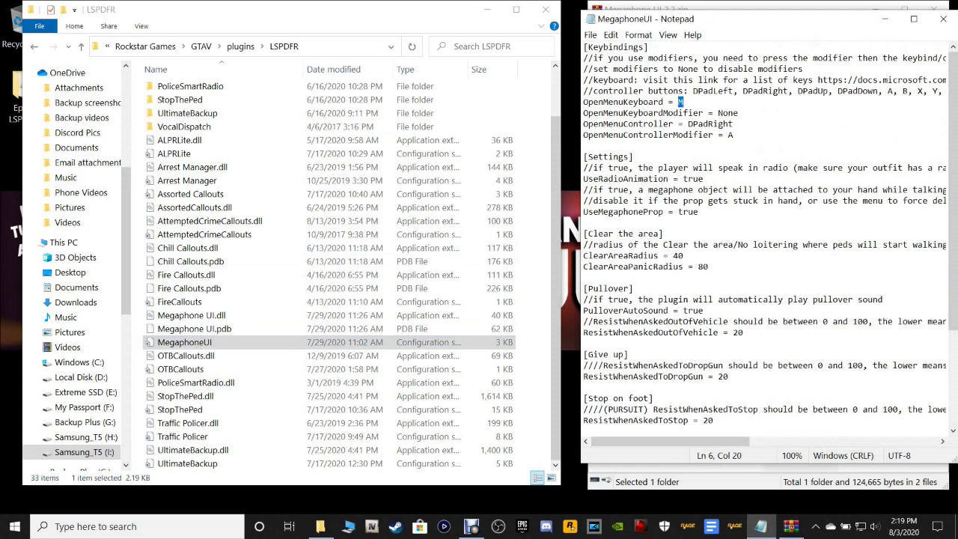
pyautogui.write('K')
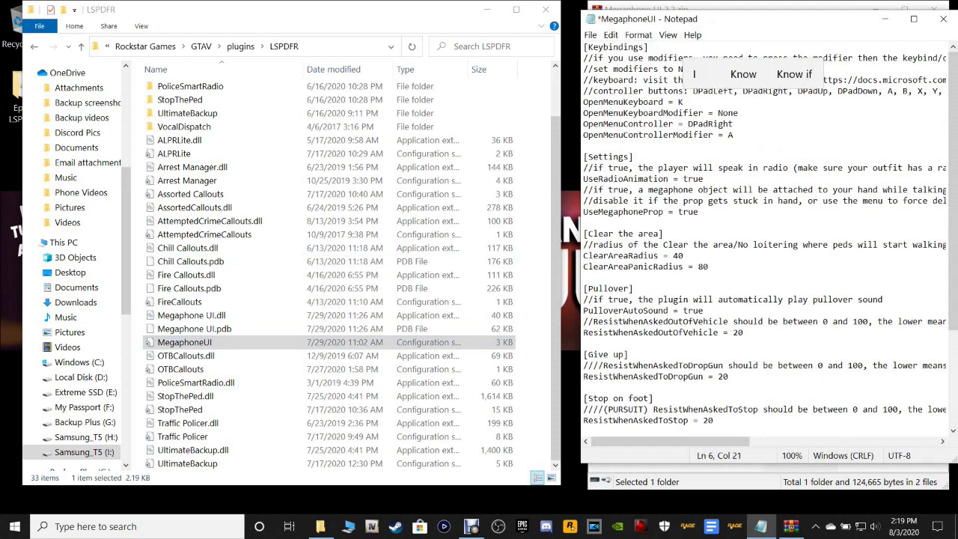
# - Set both OpenMenuController and OpenMenuControllerModifier to None in the GTAV copy of the MegaphoneUI file
pyautogui.press('Down')
pyautogui.press('End')
pyautogui.hotkey('shift', 'Left')
pyautogui.hotkey('shift', 'Left')
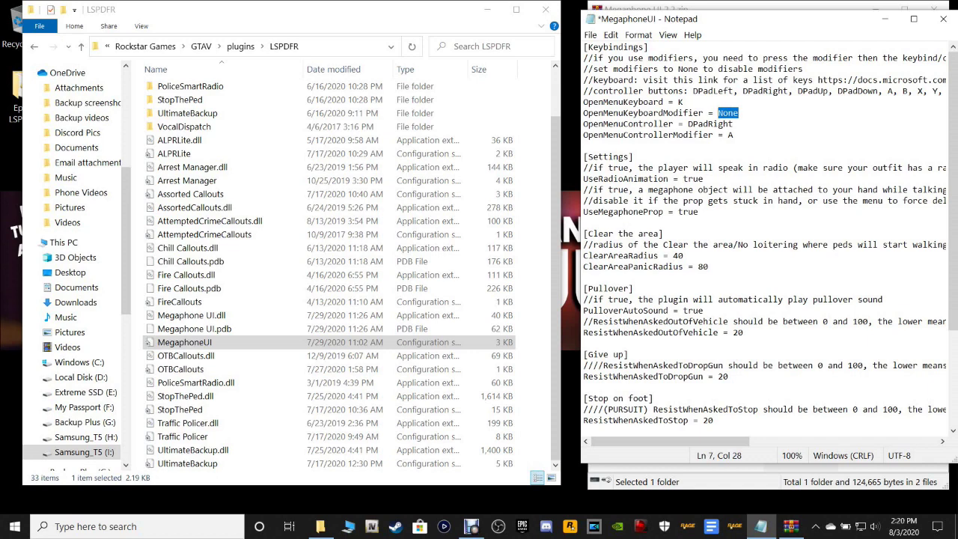
pyautogui.press('Down')
pyautogui.press('End')
pyautogui.hotkey('shift', 'Left')
pyautogui.hotkey('shift', 'Left')
pyautogui.hotkey('shift', 'Left')
pyautogui.hotkey('shift', 'Left')
pyautogui.hotkey('shift', 'Left')
pyautogui.hotkey('shift', 'Left')
pyautogui.hotkey('shift', 'Left')
pyautogui.hotkey('shift', 'Left')
pyautogui.hotkey('shift', 'Left')
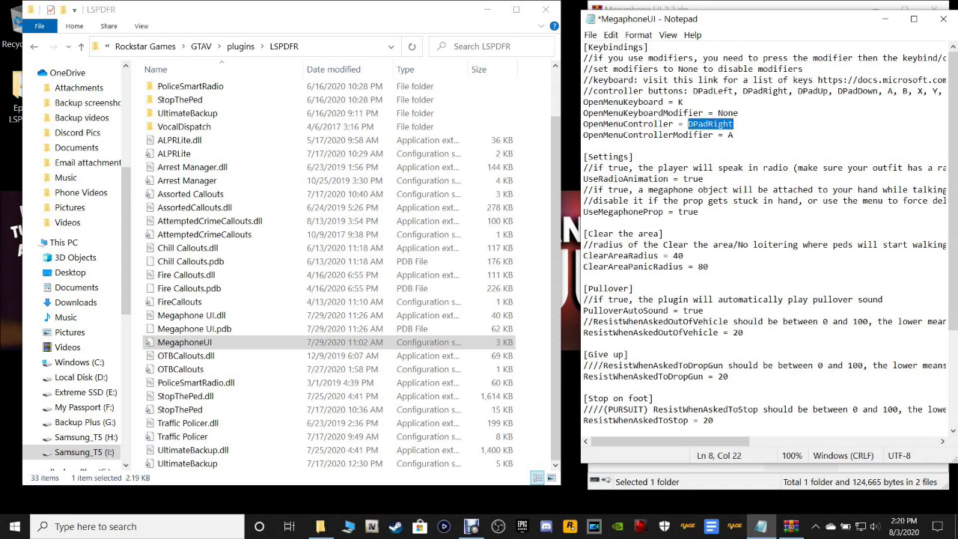
pyautogui.write('None')
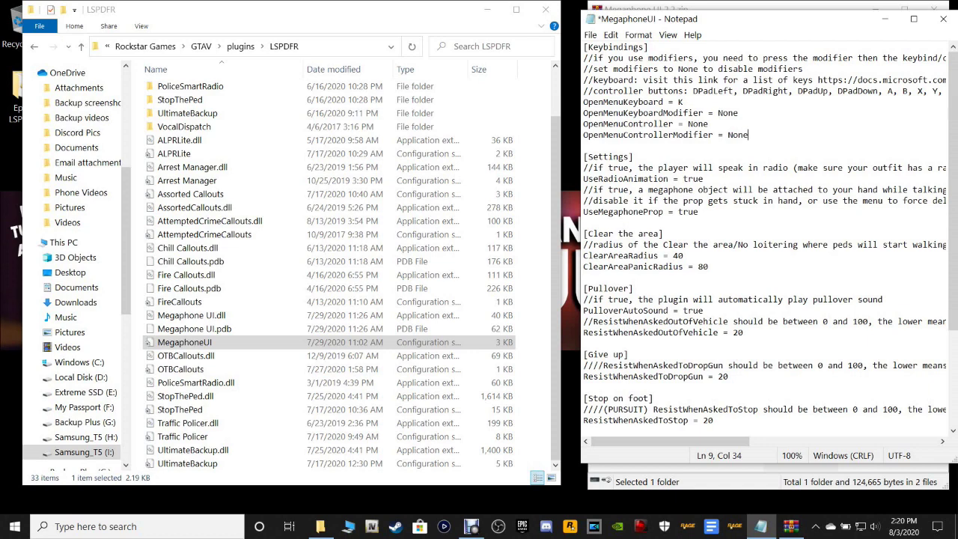
# - Save the GTAV copy of the MegaphoneUI configuration file and close it
pyautogui.click(591, 35)
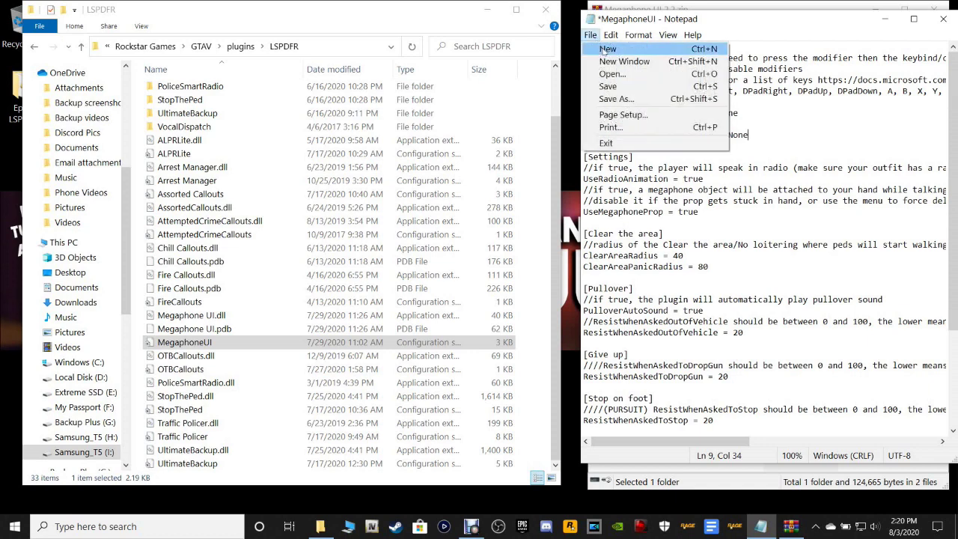
pyautogui.click(608, 87)
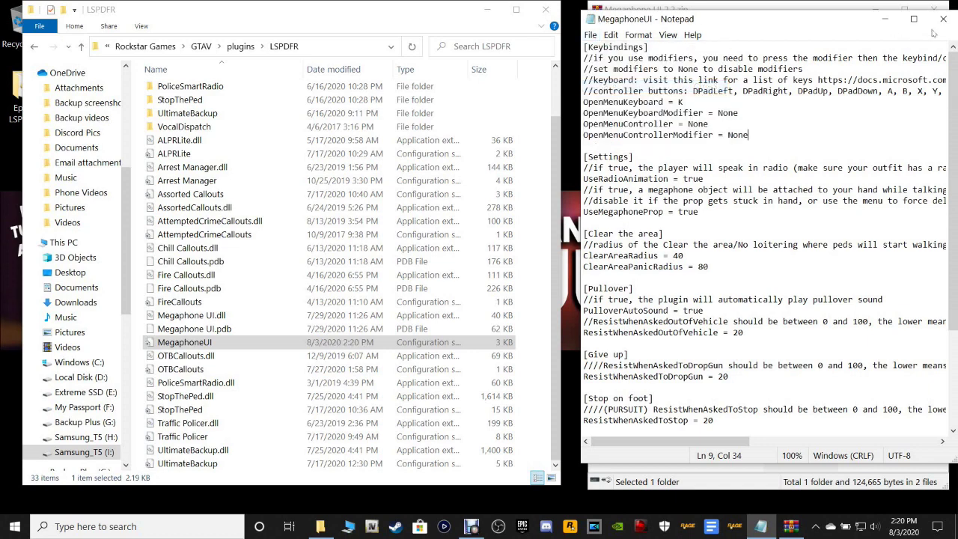
pyautogui.click(944, 23)
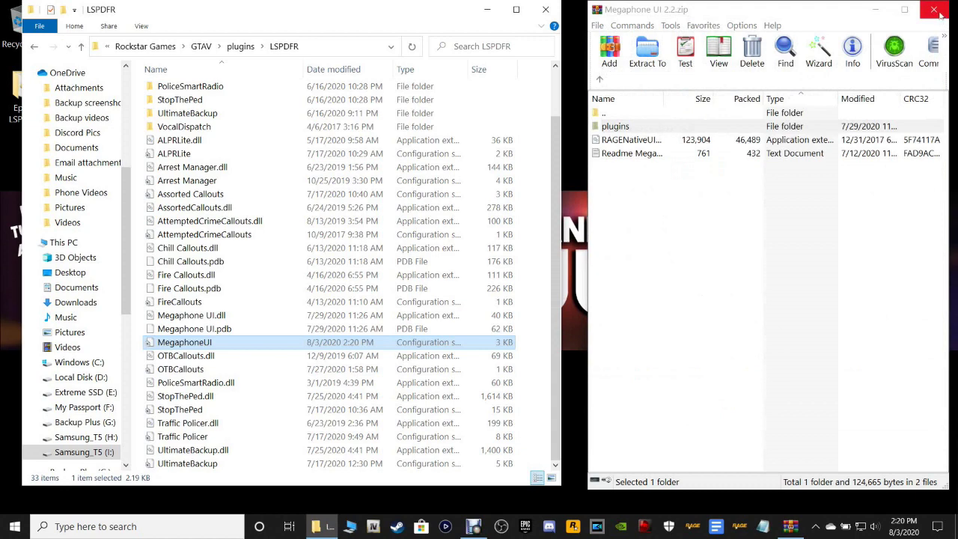
# - Close the archive and GTAV folder windows and move the Megaphone UI 2.2 archive from the desktop to the Recycle Bin
pyautogui.click(937, 11)
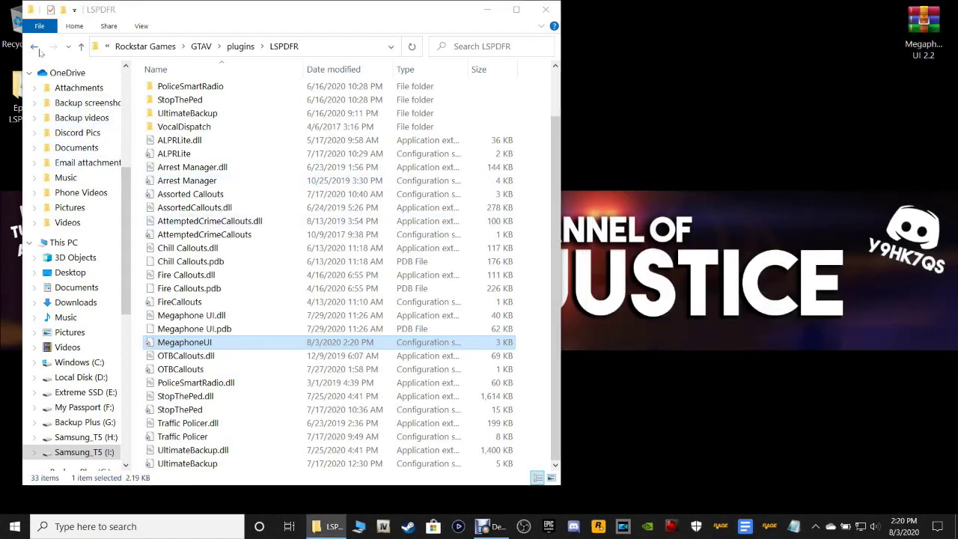
pyautogui.click(35, 47)
pyautogui.click(35, 47)
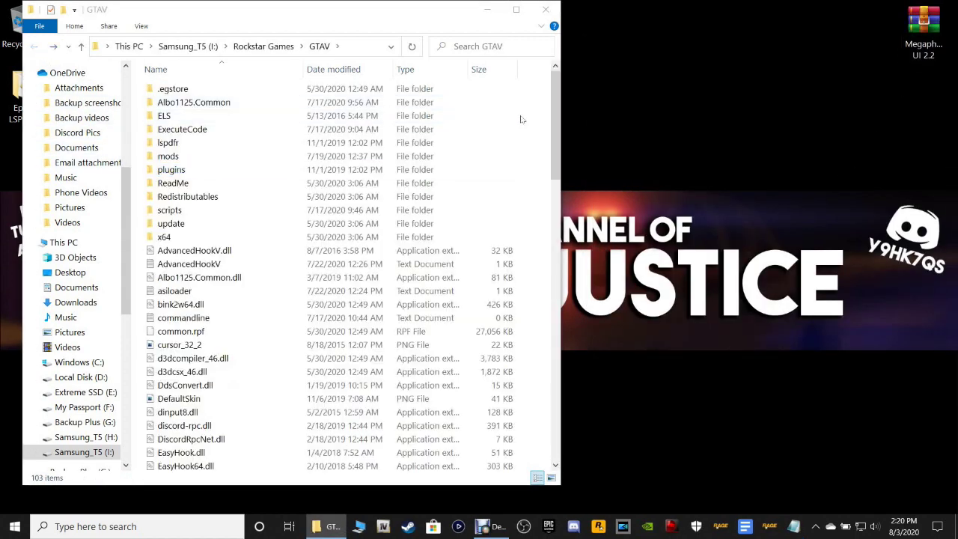
pyautogui.click(546, 9)
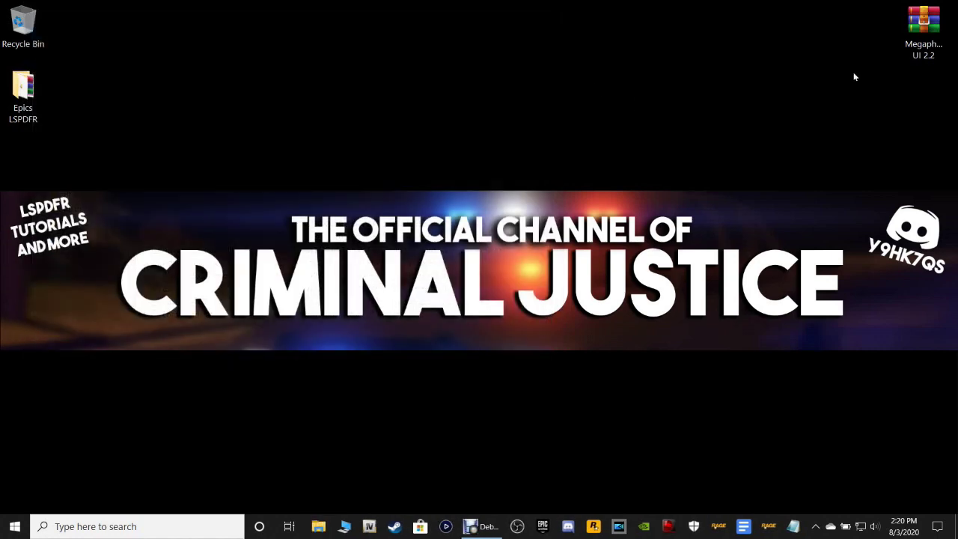
pyautogui.moveTo(921, 42); pyautogui.dragTo(27, 30)
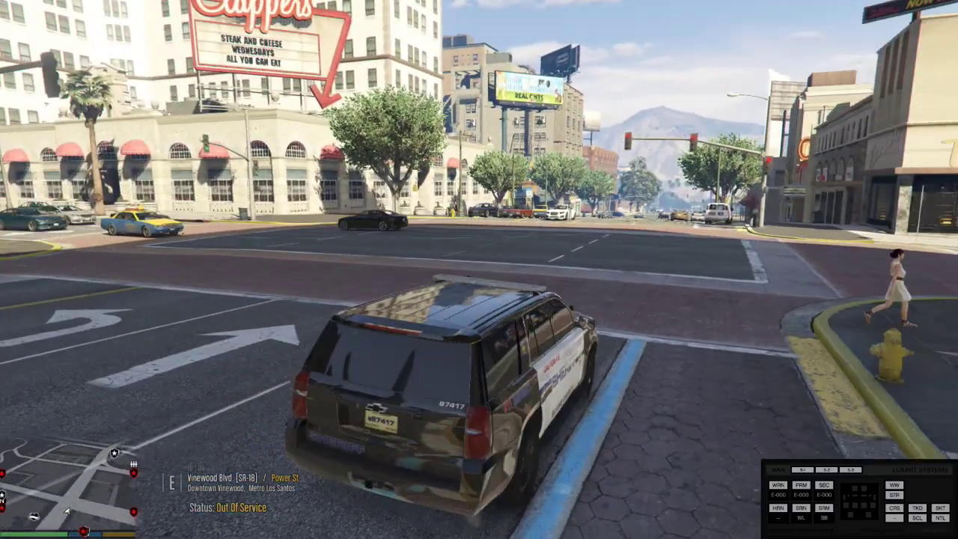
# - In Grand Theft Auto V, activate the patrol vehicle's emergency lights, examine the Police Megaphone menu's commands through "We see you!", and close the menu
pyautogui.press('j')
pyautogui.press('m')
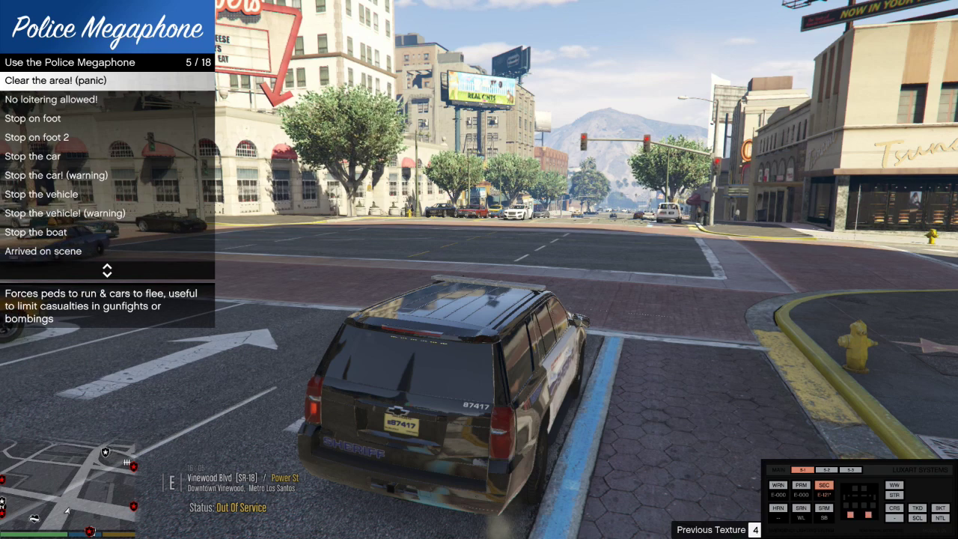
pyautogui.press('Down')
pyautogui.press('Down')
pyautogui.press('Down')
pyautogui.press('Down')
pyautogui.press('Down')
pyautogui.press('Down')
pyautogui.press('Down')
pyautogui.press('Down')
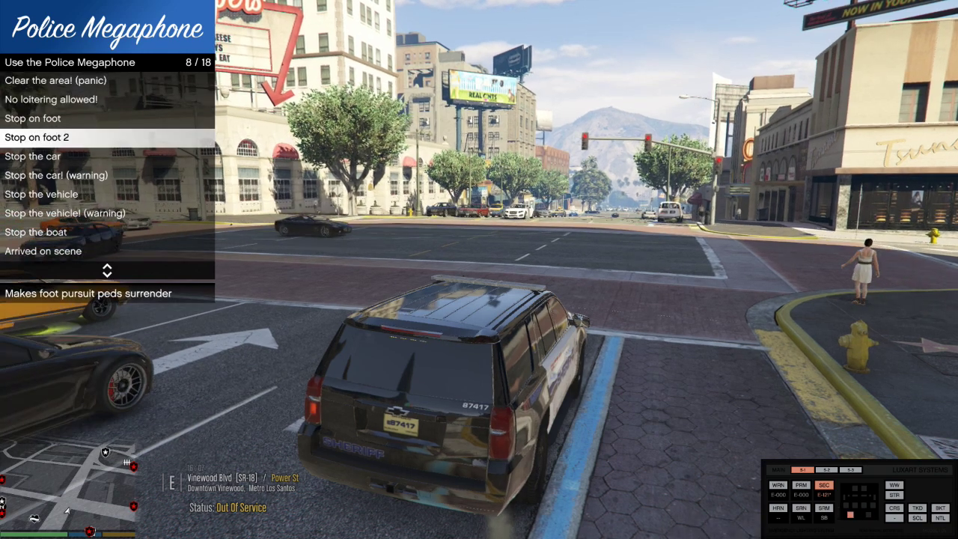
pyautogui.press('Up')
pyautogui.press('Up')
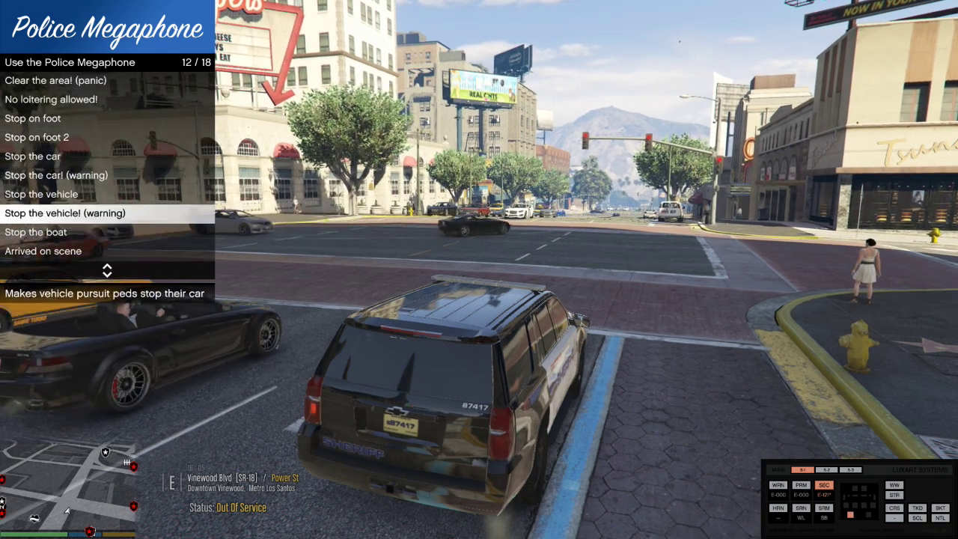
pyautogui.press('Down')
pyautogui.press('Down')
pyautogui.press('Down')
pyautogui.press('Down')
pyautogui.press('Down')
pyautogui.press('Down')
pyautogui.press('Down')
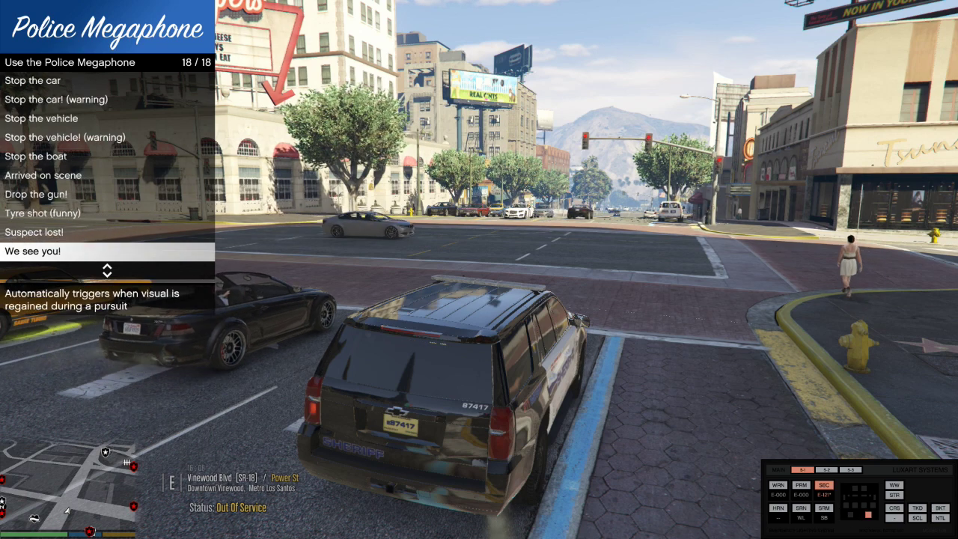
pyautogui.press('Down')
pyautogui.press('Up')
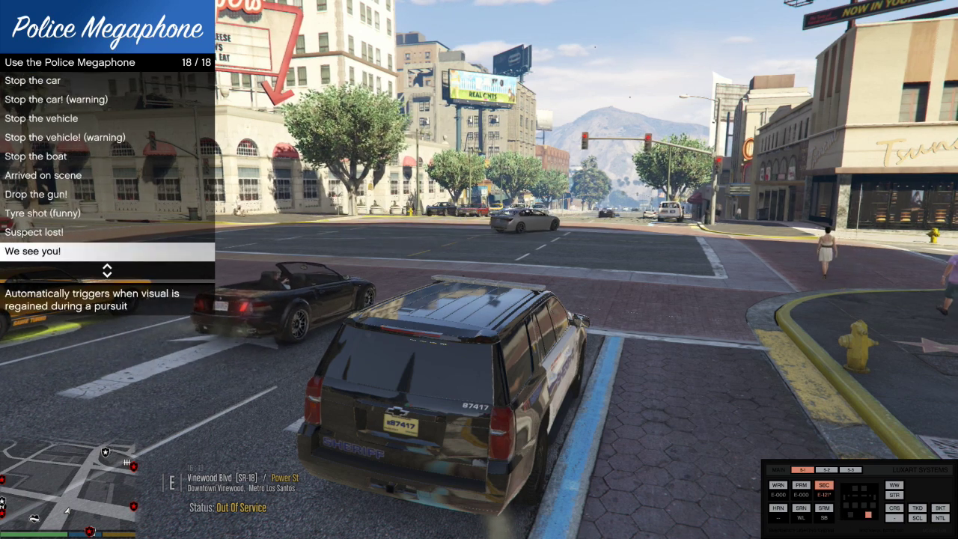
pyautogui.press('BackSpace')
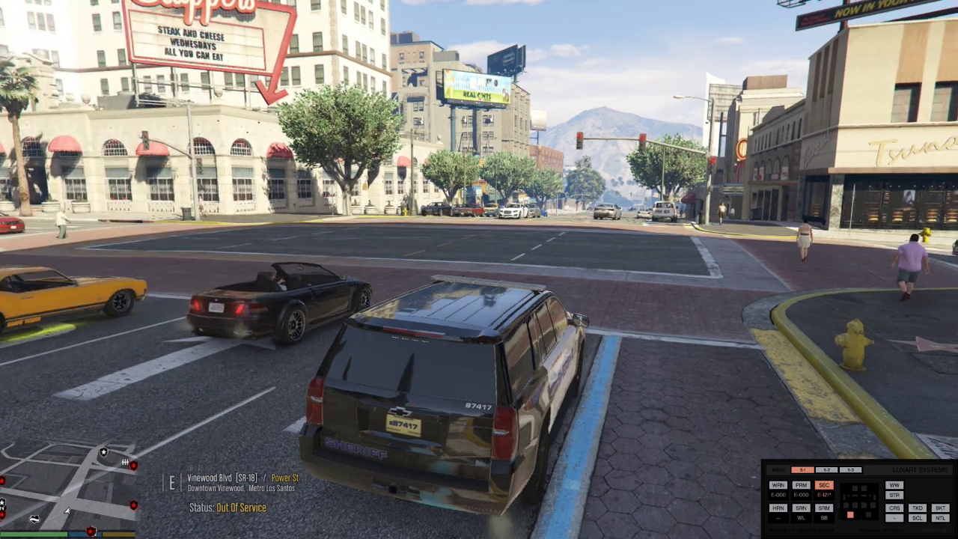
# - Switch off the patrol vehicle's emergency lights and reopen the Police Megaphone menu
pyautogui.press('F6')
pyautogui.press('j')
pyautogui.press('j')
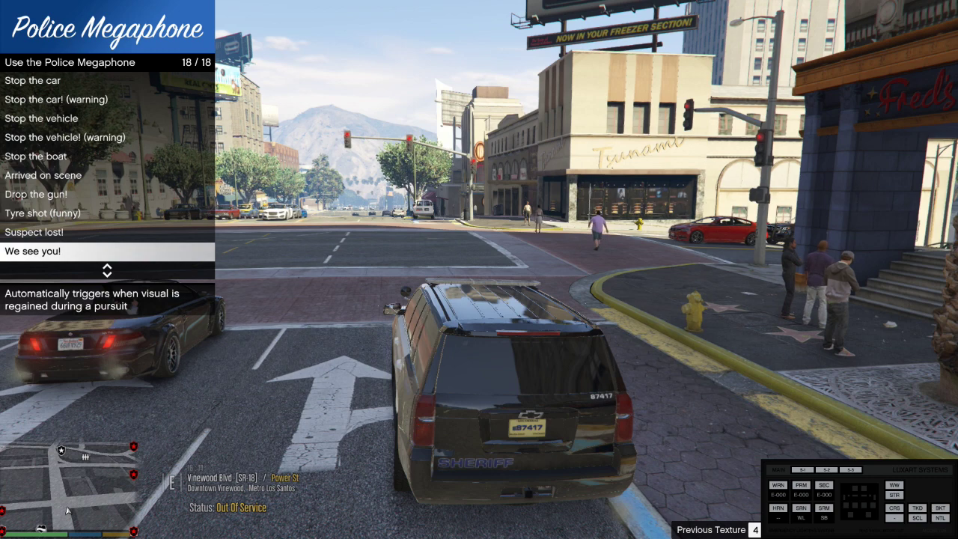
pyautogui.press('F6')
pyautogui.press('q')
pyautogui.press('j')
pyautogui.press('j')
pyautogui.press('j')
pyautogui.press('F6')
pyautogui.press('F6')
pyautogui.press('F6')
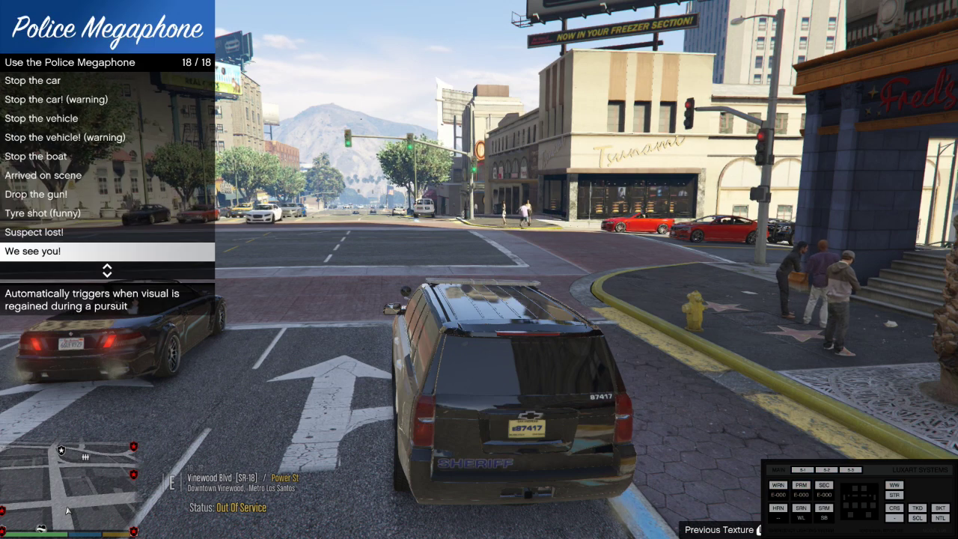
# - Issue the "Arrived on scene" announcement from the Police Megaphone menu
pyautogui.press('Up')
pyautogui.press('Up')
pyautogui.press('Up')
pyautogui.press('Up')
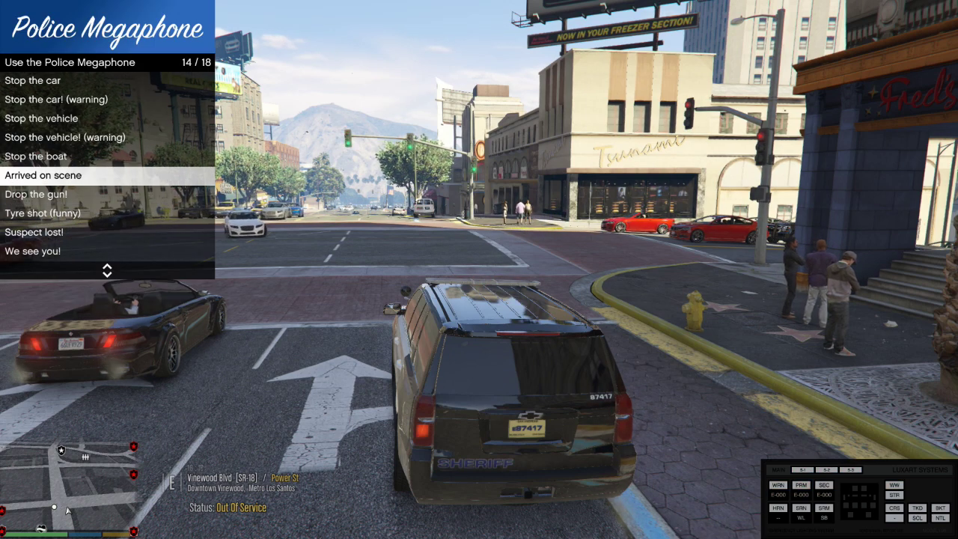
pyautogui.press('Return')
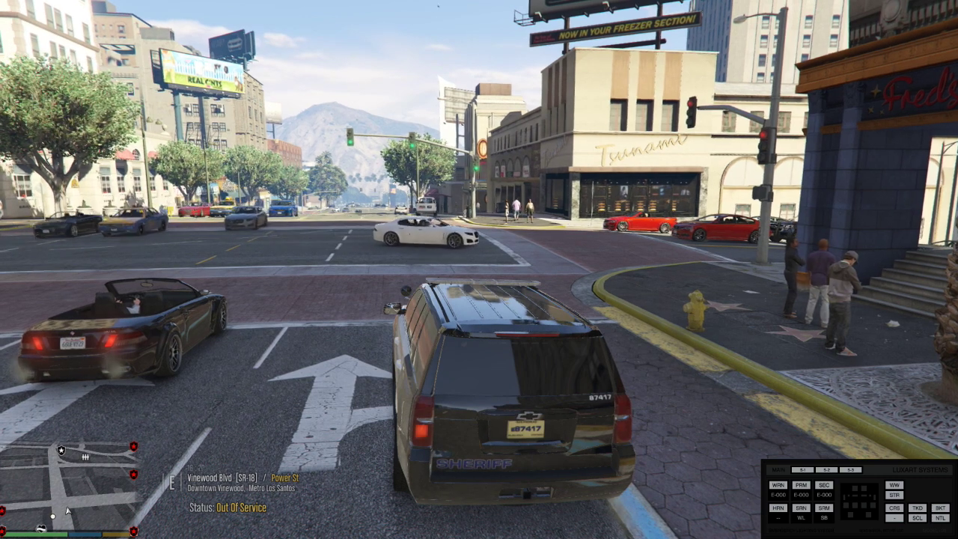
# - Activate the patrol vehicle's emergency lights, repeat the "Arrived on scene" announcement, and cycle through the light stages
pyautogui.press('F6')
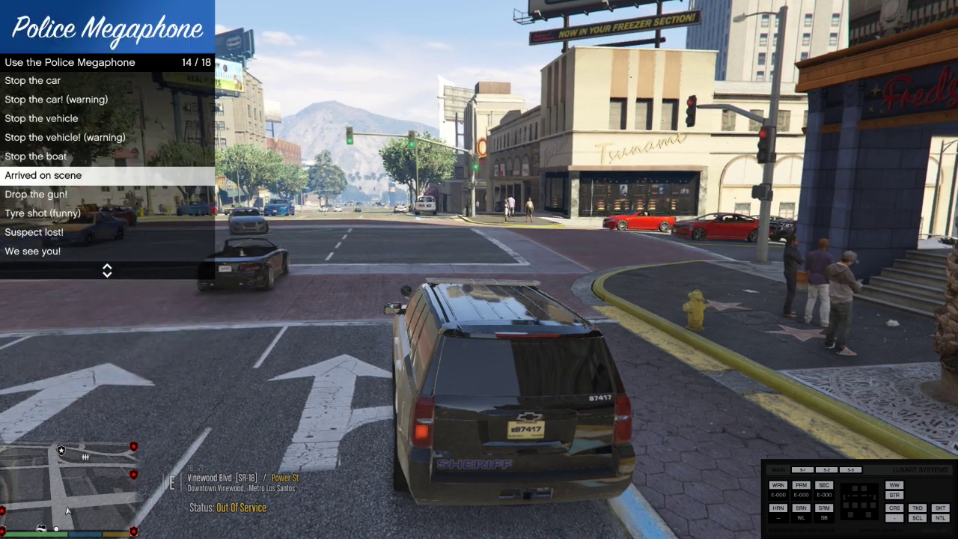
pyautogui.press('j')
pyautogui.press('Return')
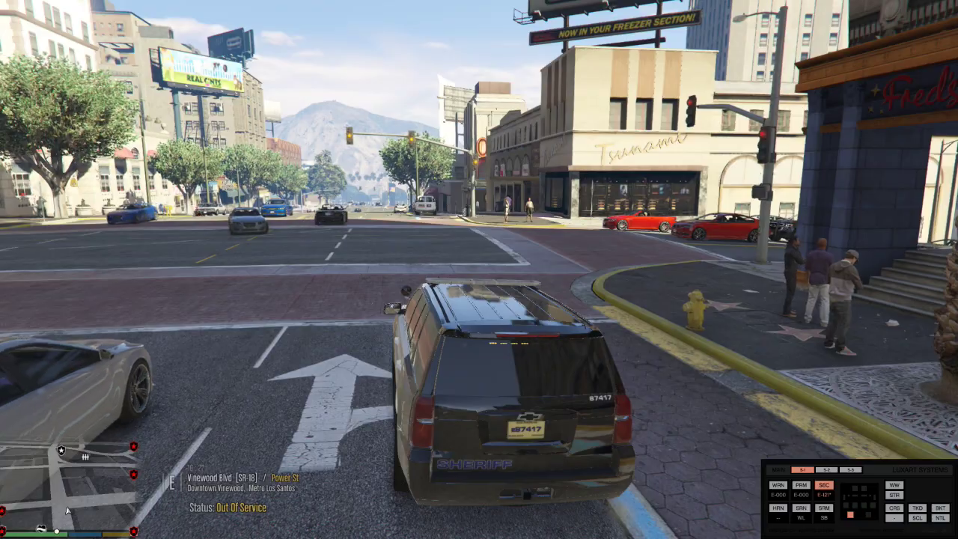
pyautogui.press('j')
pyautogui.press('j')
pyautogui.press('j')
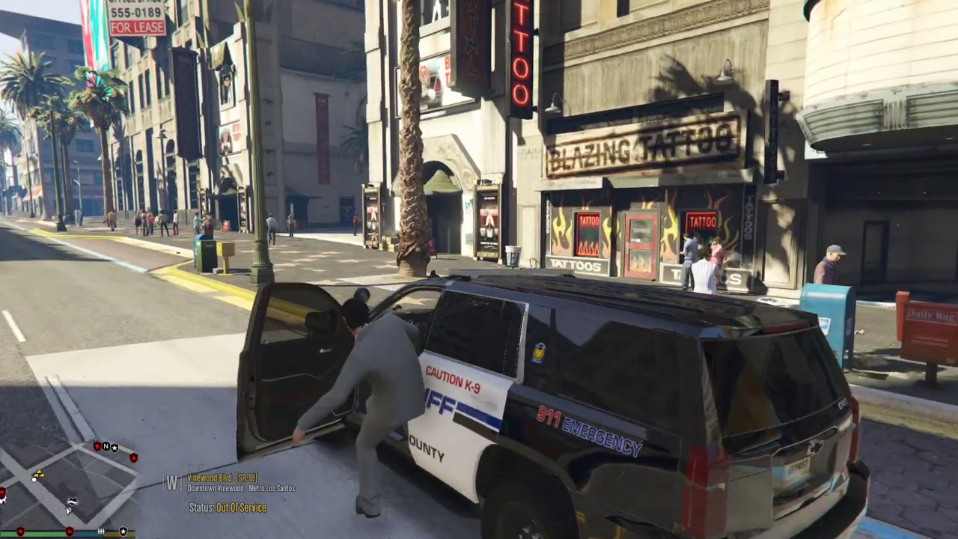
# - Walk from the parked patrol vehicle onto the Vinewood Blvd sidewalk and open the Police Megaphone menu on foot
pyautogui.press('w')
pyautogui.press('w')
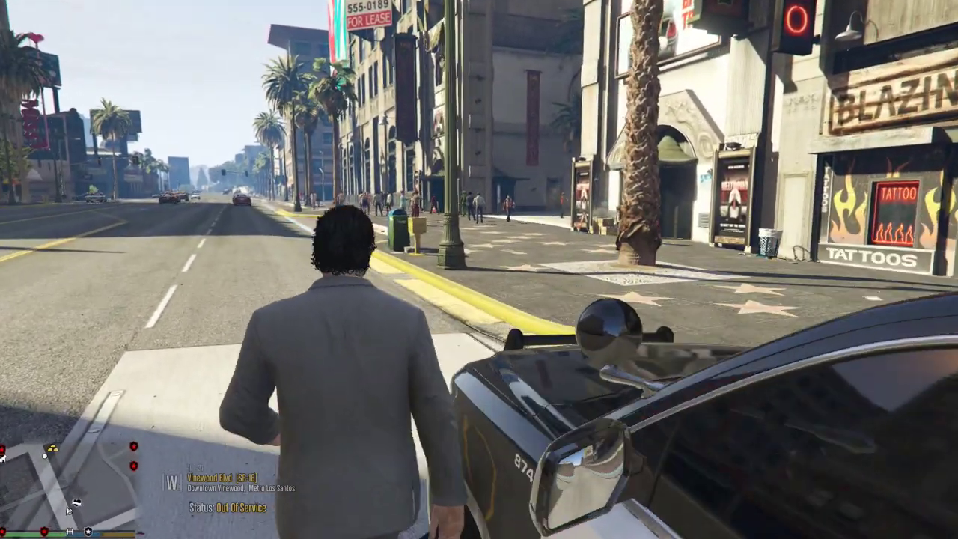
pyautogui.press('w')
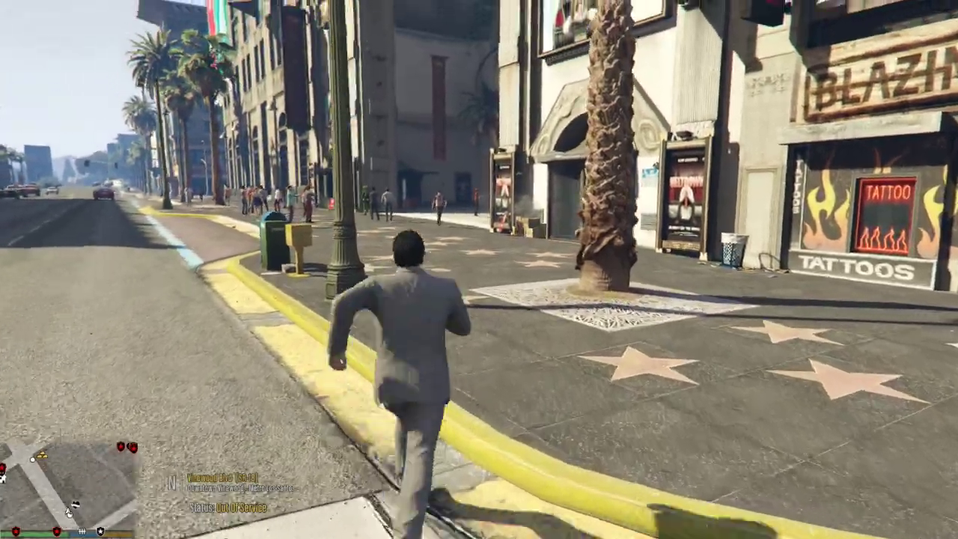
pyautogui.press('F6')
# - Approach the pedestrians on the sidewalk and issue the "Clear the area" megaphone command
pyautogui.press('w')
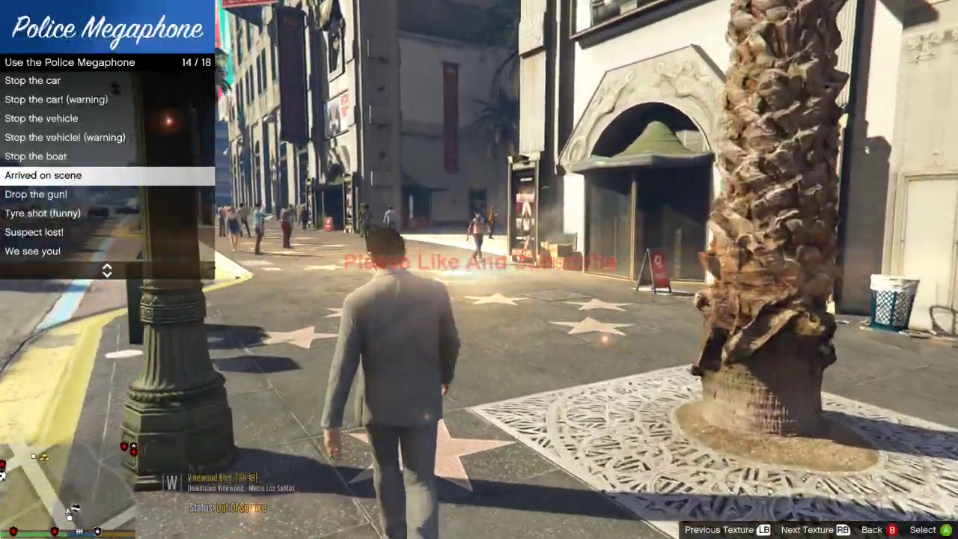
pyautogui.press('w')
pyautogui.press('Up')
pyautogui.press('Up')
pyautogui.press('Up')
pyautogui.press('Up')
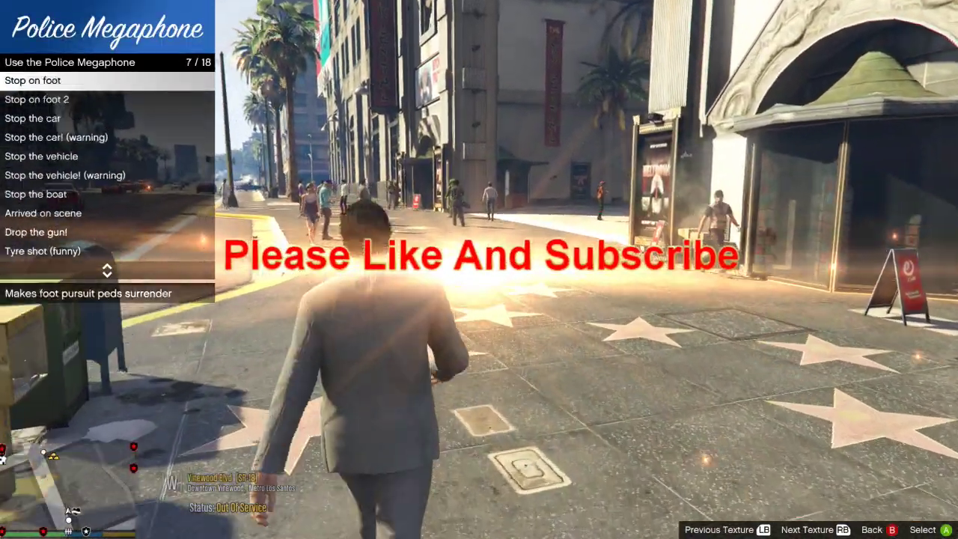
pyautogui.press('w')
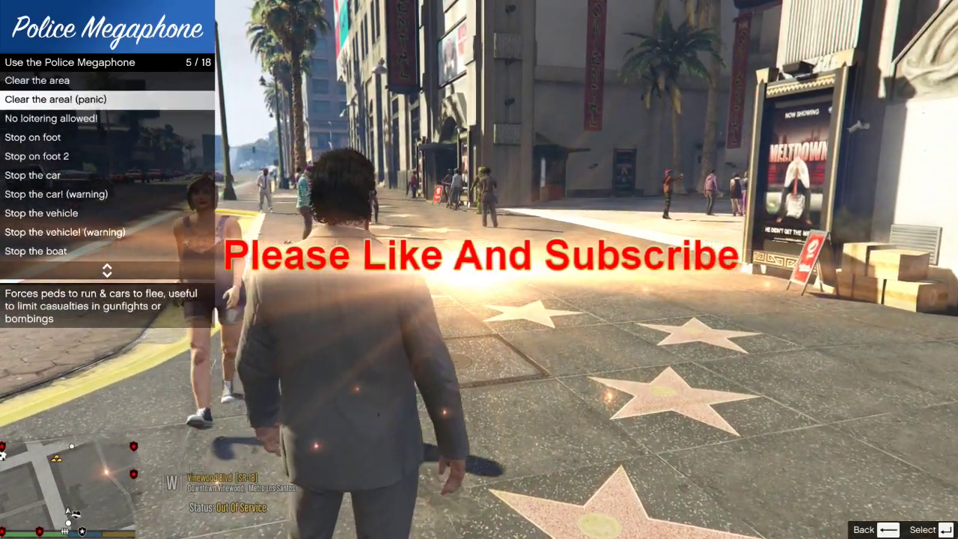
pyautogui.press('Return')
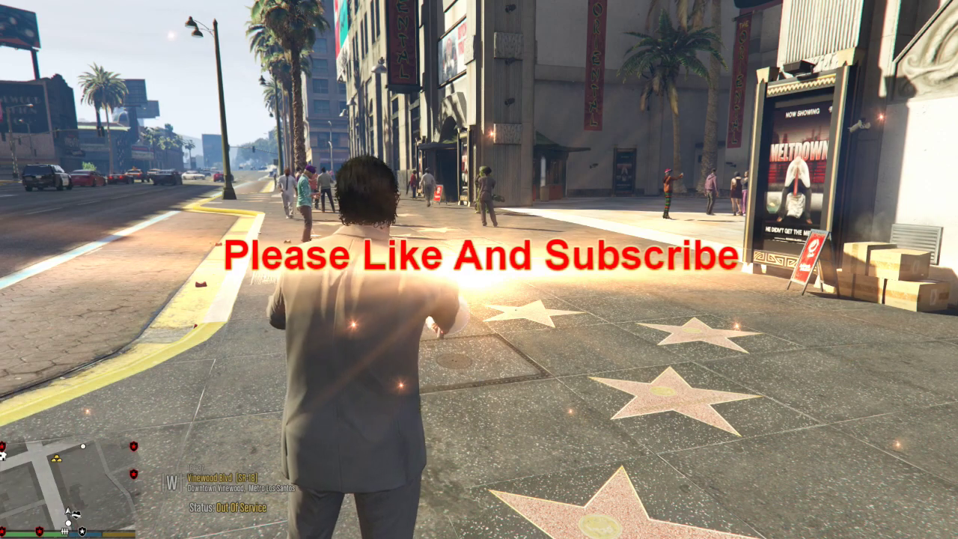
pyautogui.press('Return')
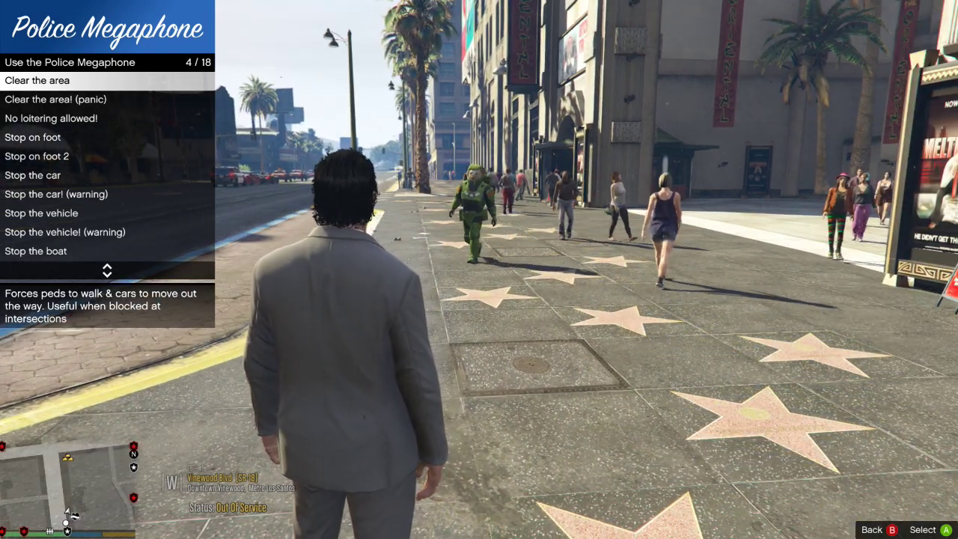
# - Issue the "Clear the area! (panic)" megaphone command to the pedestrians and reopen the Police Megaphone menu
pyautogui.press('Down')
pyautogui.press('Return')
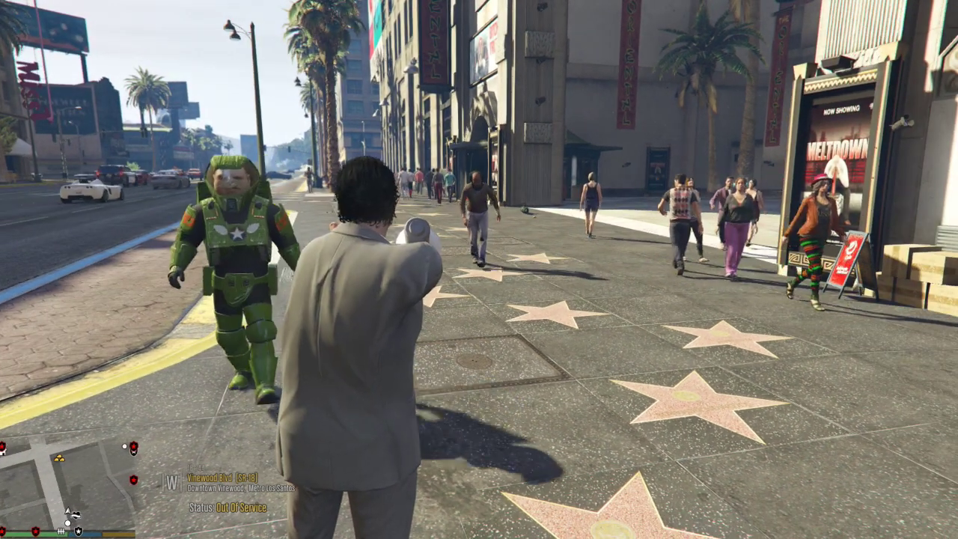
pyautogui.press('e')
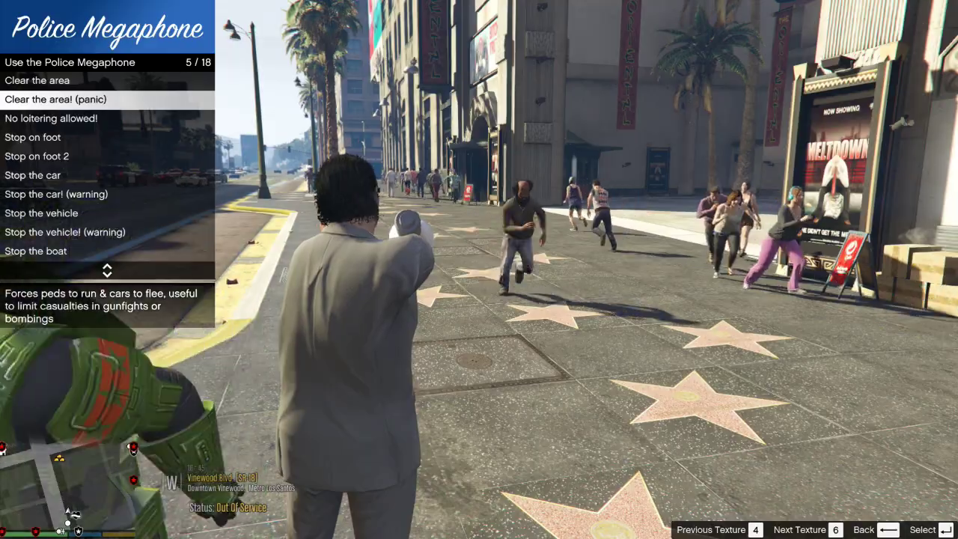